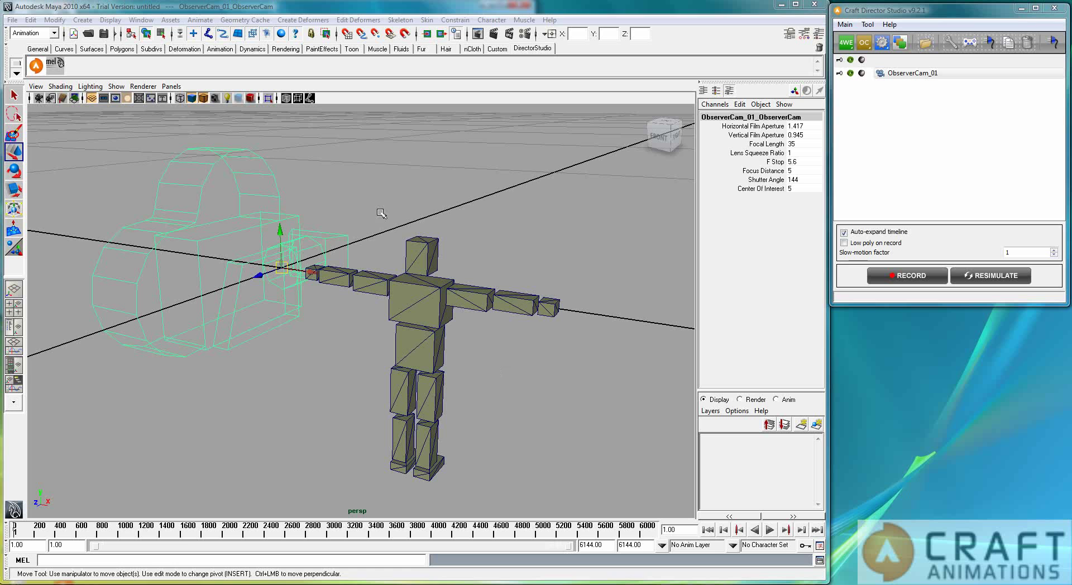
Select the humanoid figure, bringing the view in close around it
{"action": "left_click_drag", "start_coordinate": [341, 345], "coordinate": [390, 358], "text": "alt"}
{"action": "right_click_drag", "start_coordinate": [390, 358], "coordinate": [300, 358], "text": "alt"}
{"action": "left_click_drag", "start_coordinate": [300, 358], "coordinate": [342, 352], "text": "alt"}
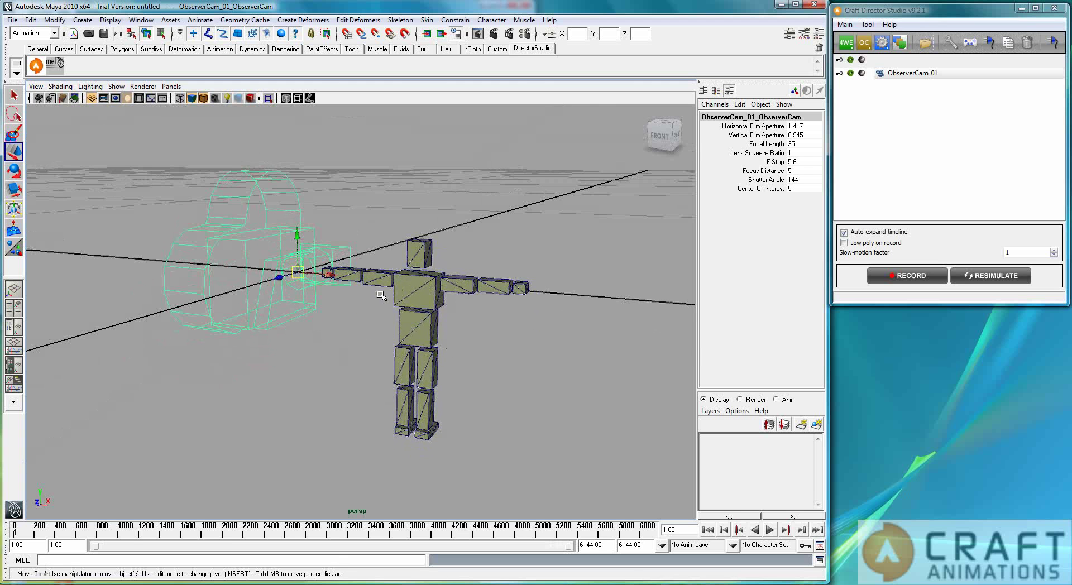
{"action": "left_click", "coordinate": [418, 313]}
{"action": "left_click_drag", "start_coordinate": [397, 352], "coordinate": [430, 344], "text": "alt"}
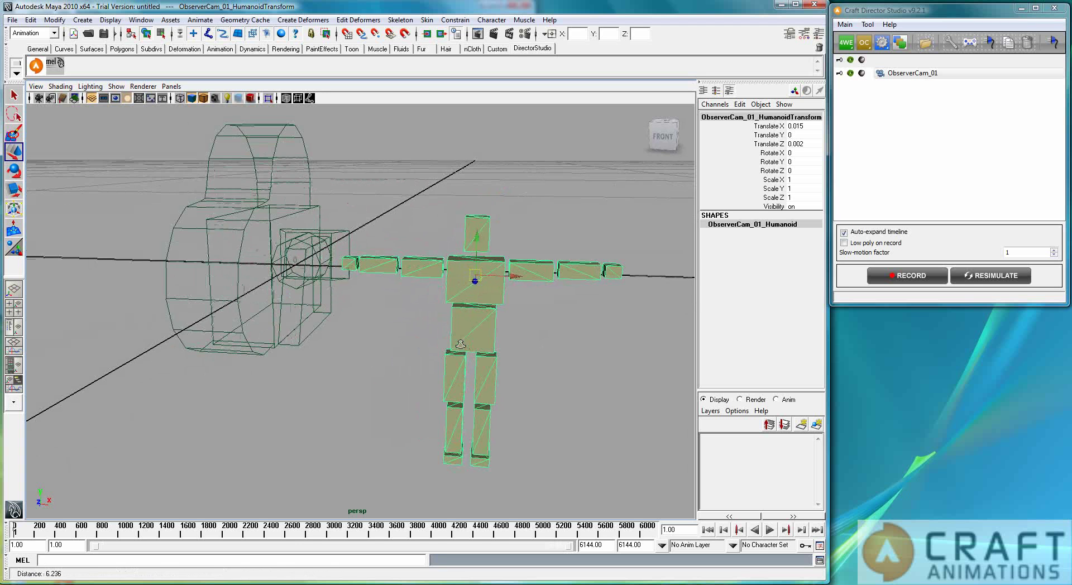
{"action": "mouse_move", "coordinate": [438, 337]}
{"action": "right_mouse_down", "text": "alt"}
{"action": "mouse_move", "coordinate": [457, 325]}
{"action": "mouse_move", "coordinate": [438, 325]}
{"action": "right_mouse_up", "text": "alt"}
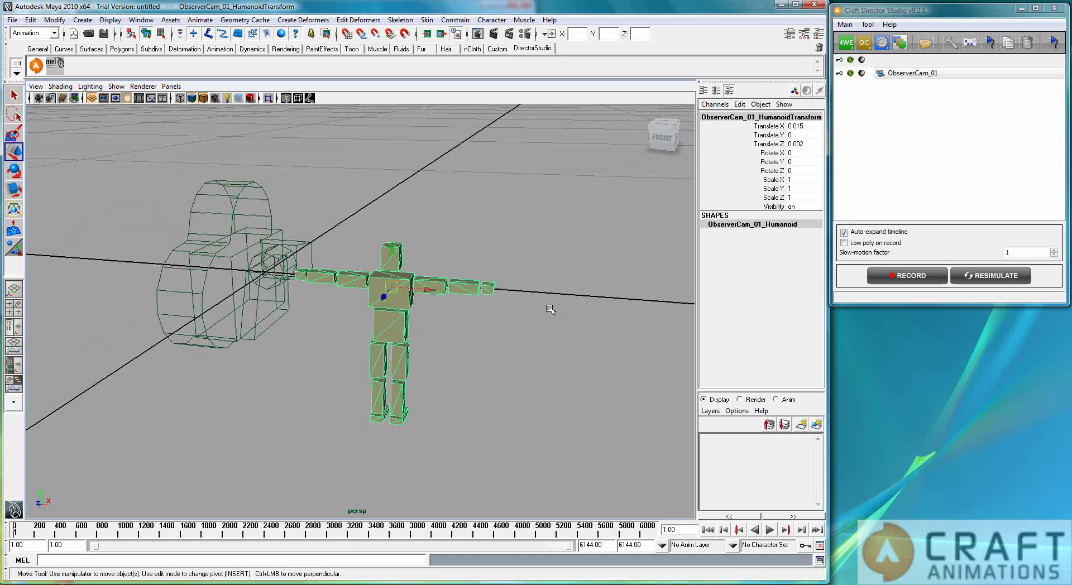
Add the ObserverCam rig to the selection and frame rig and figure up close
{"action": "left_click", "coordinate": [282, 264]}
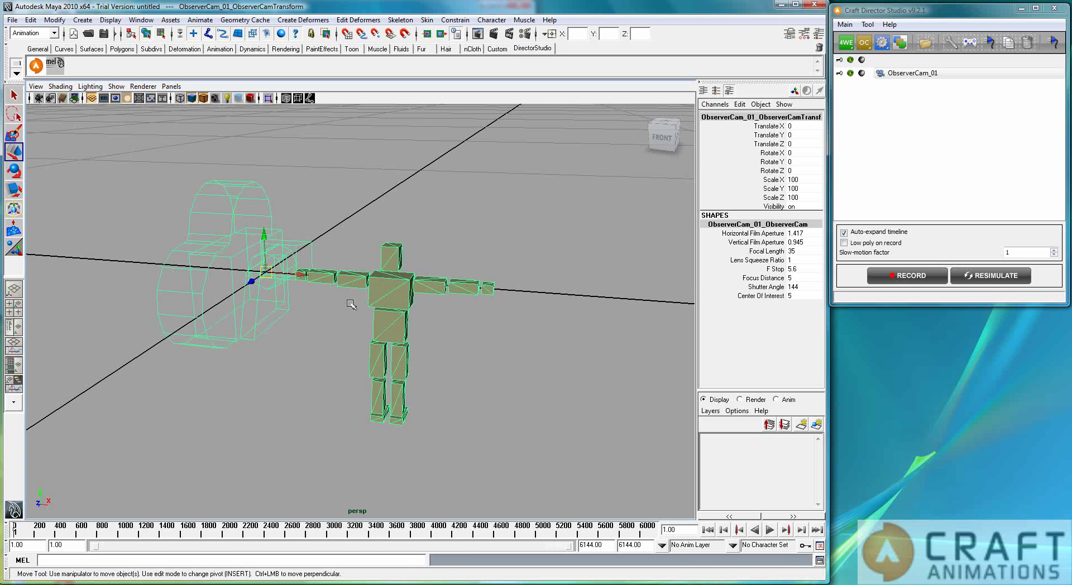
{"action": "left_click_drag", "start_coordinate": [393, 315], "coordinate": [326, 315], "text": "alt"}
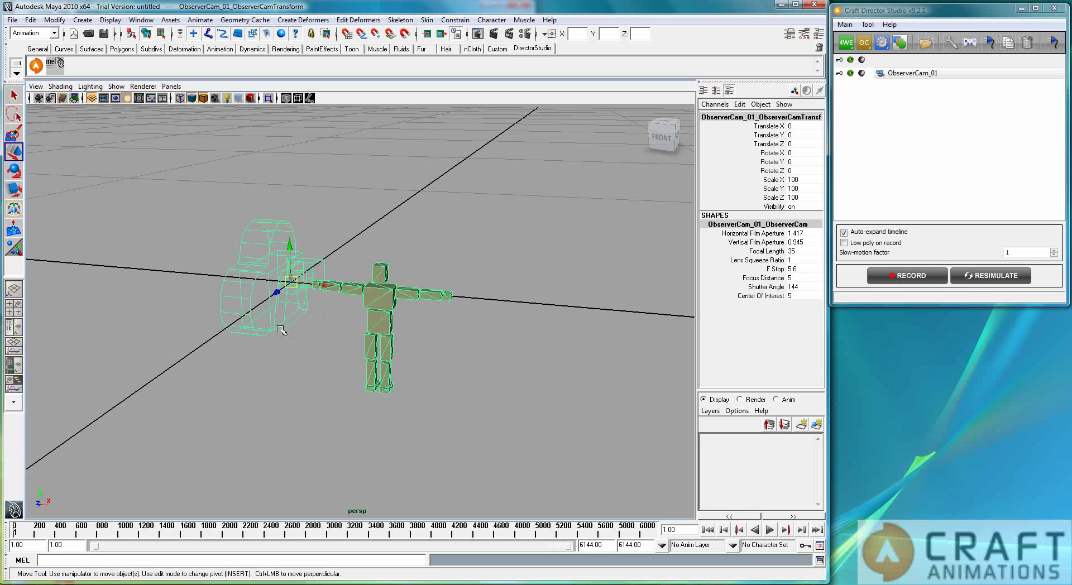
{"action": "right_click_drag", "start_coordinate": [265, 332], "coordinate": [350, 327], "text": "alt"}
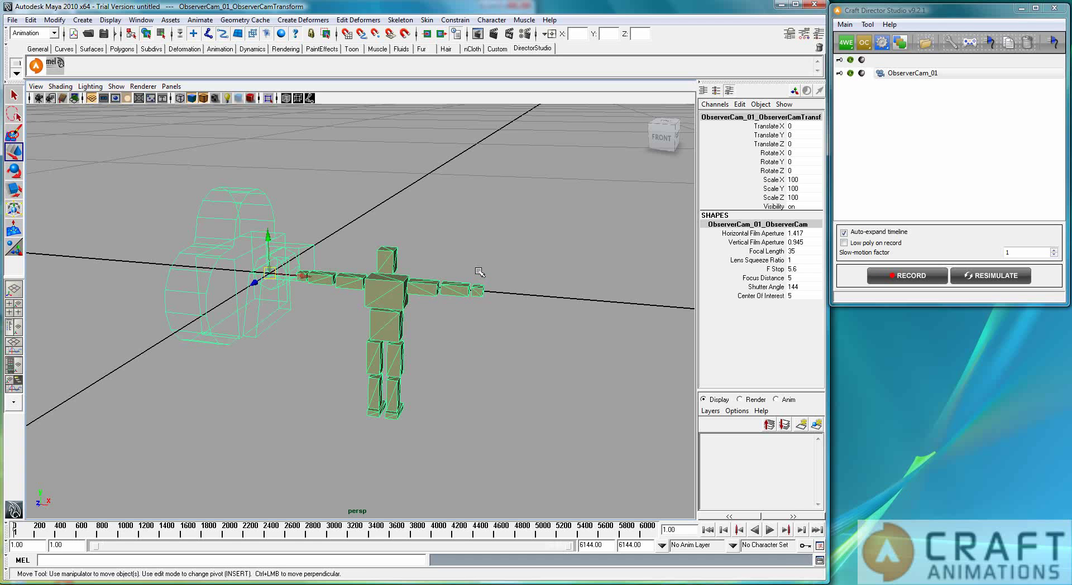
{"action": "right_click_drag", "start_coordinate": [259, 320], "coordinate": [323, 317], "text": "alt"}
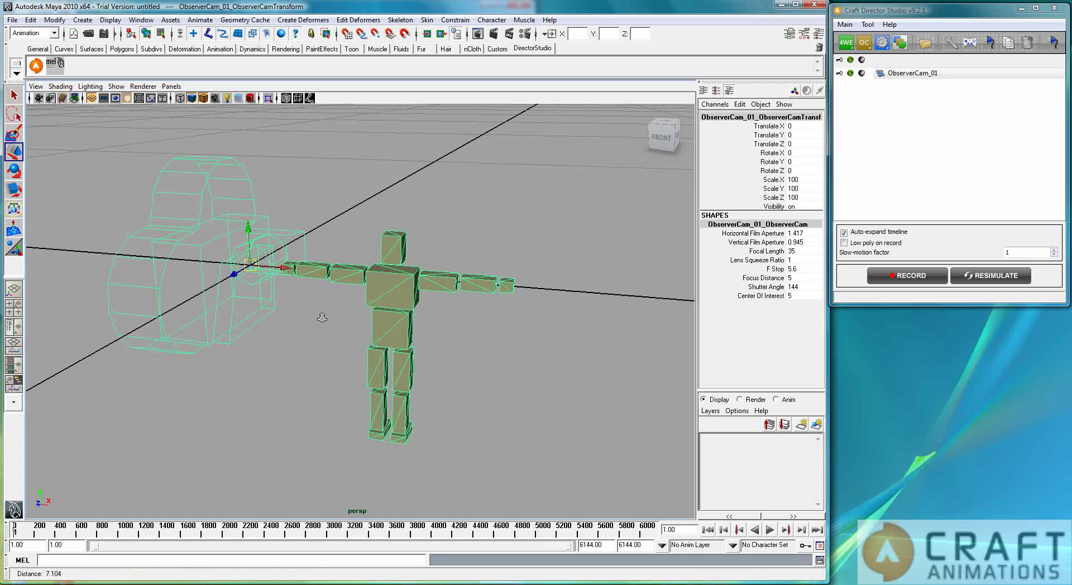
{"action": "middle_click_drag", "start_coordinate": [322, 317], "coordinate": [335, 334], "text": "alt"}
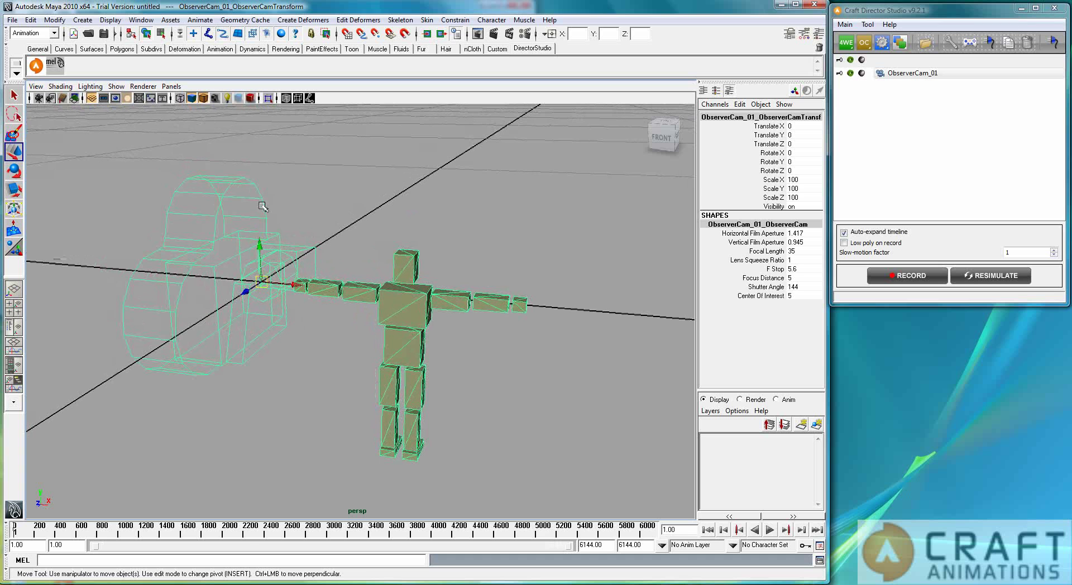
{"action": "key", "text": "r"}
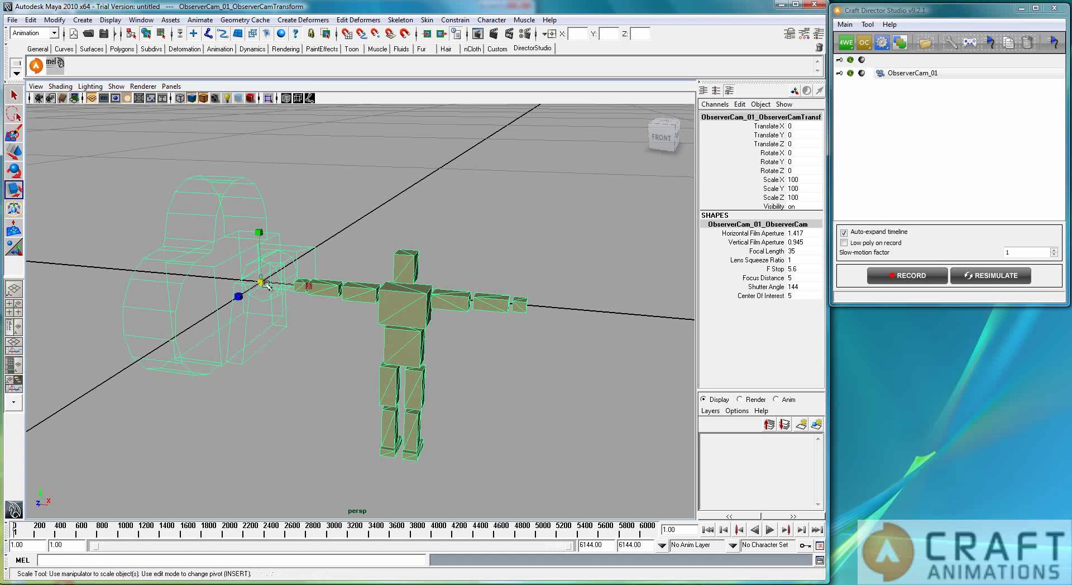
{"action": "left_click_drag", "start_coordinate": [265, 285], "coordinate": [9, 378]}
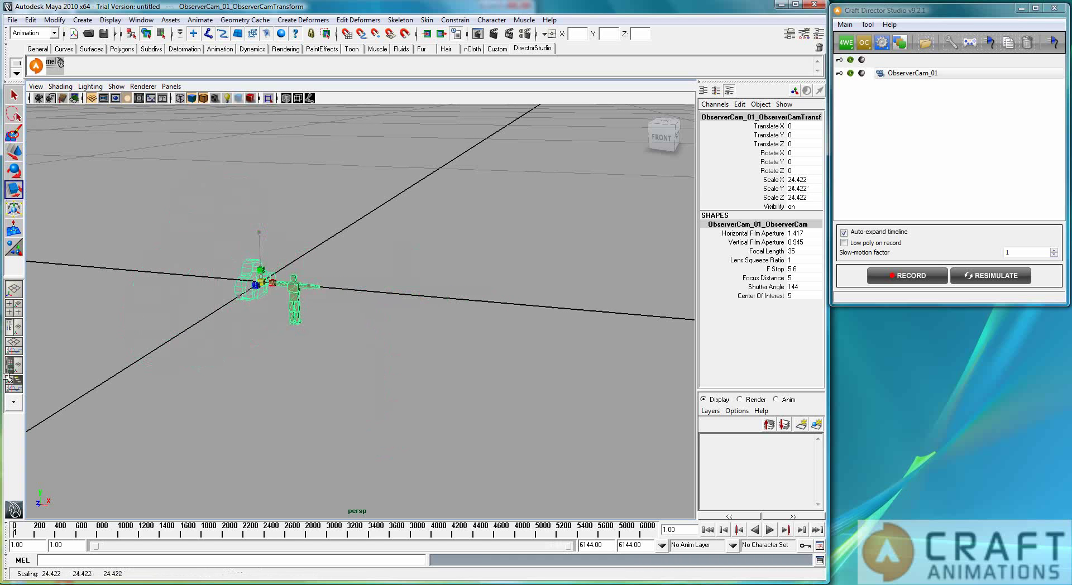
{"action": "key", "text": "ctrl+z"}
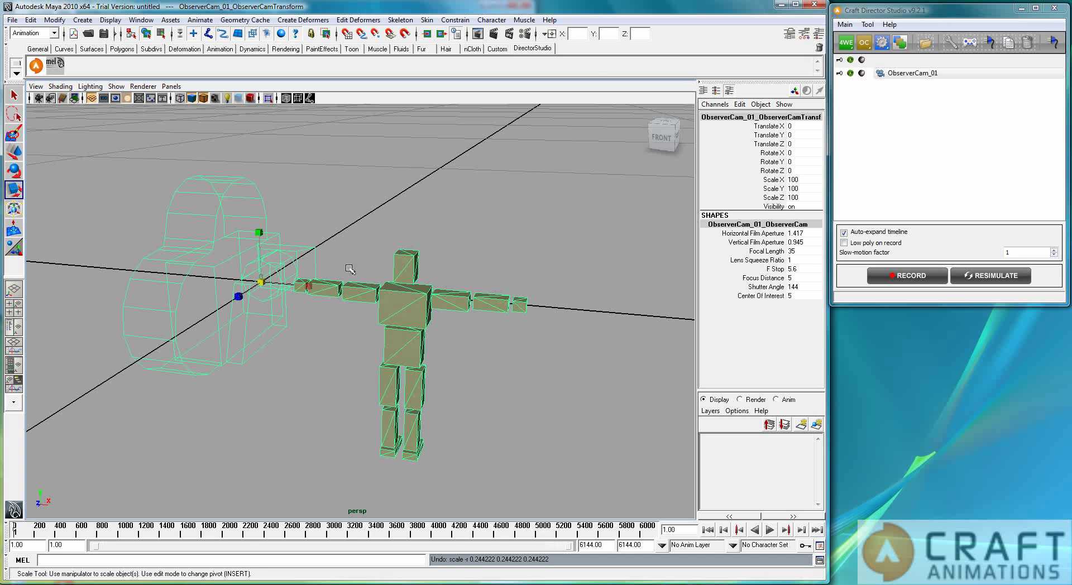
{"action": "scroll", "coordinate": [553, 335], "scroll_direction": "down", "scroll_amount": 3}
{"action": "scroll", "coordinate": [376, 353], "scroll_direction": "down", "scroll_amount": 3}
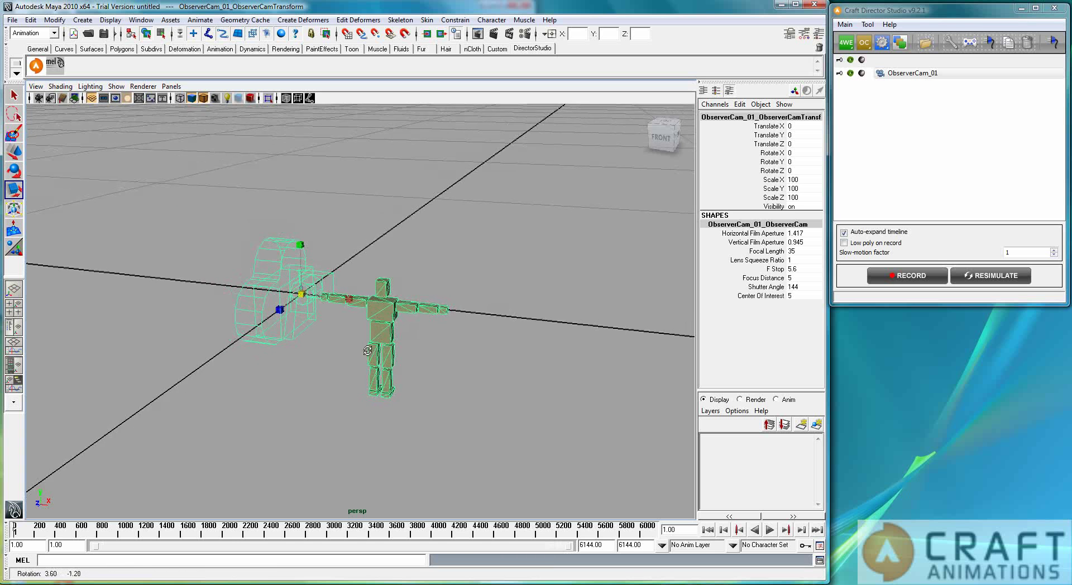
{"action": "scroll", "coordinate": [323, 352], "scroll_direction": "up", "scroll_amount": 1}
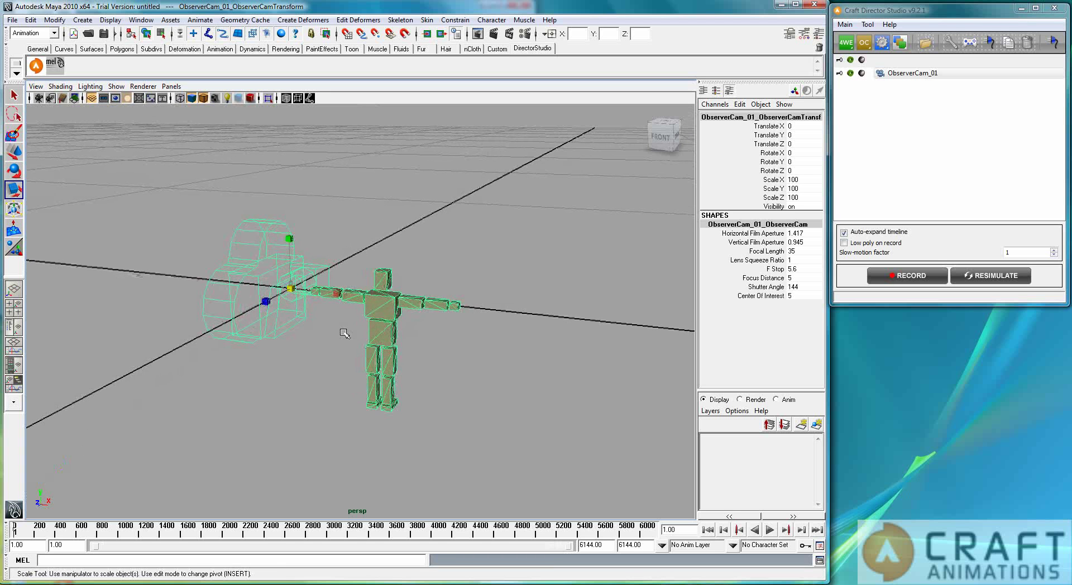
Open ObserverCam_01's Start Profile configuration, centre the dialog and scroll through its parameters
{"action": "double_click", "coordinate": [905, 74]}
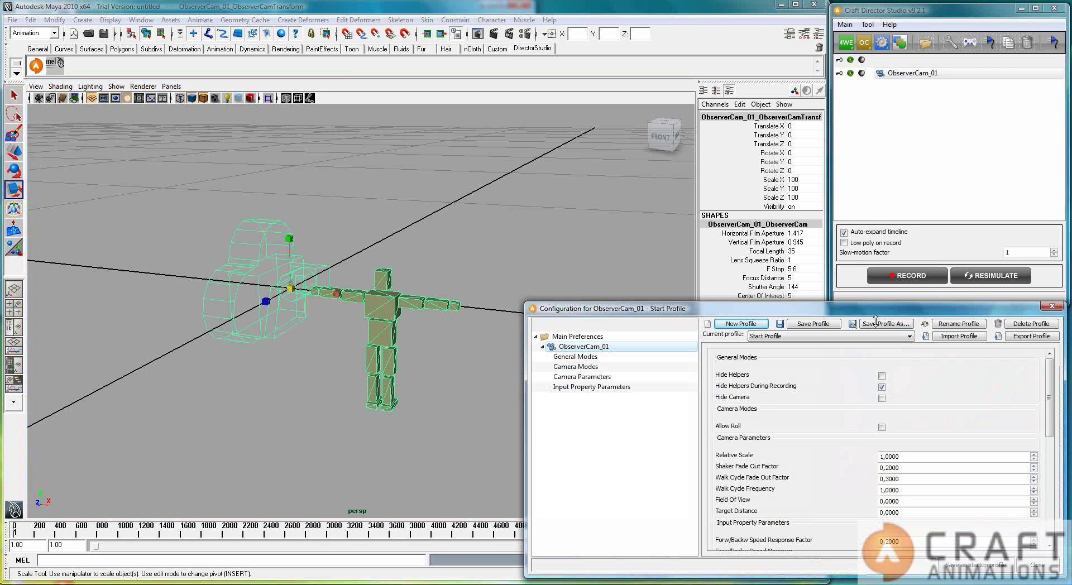
{"action": "mouse_move", "coordinate": [1048, 397]}
{"action": "left_mouse_down"}
{"action": "mouse_move", "coordinate": [1050, 501]}
{"action": "mouse_move", "coordinate": [1049, 398]}
{"action": "left_mouse_up"}
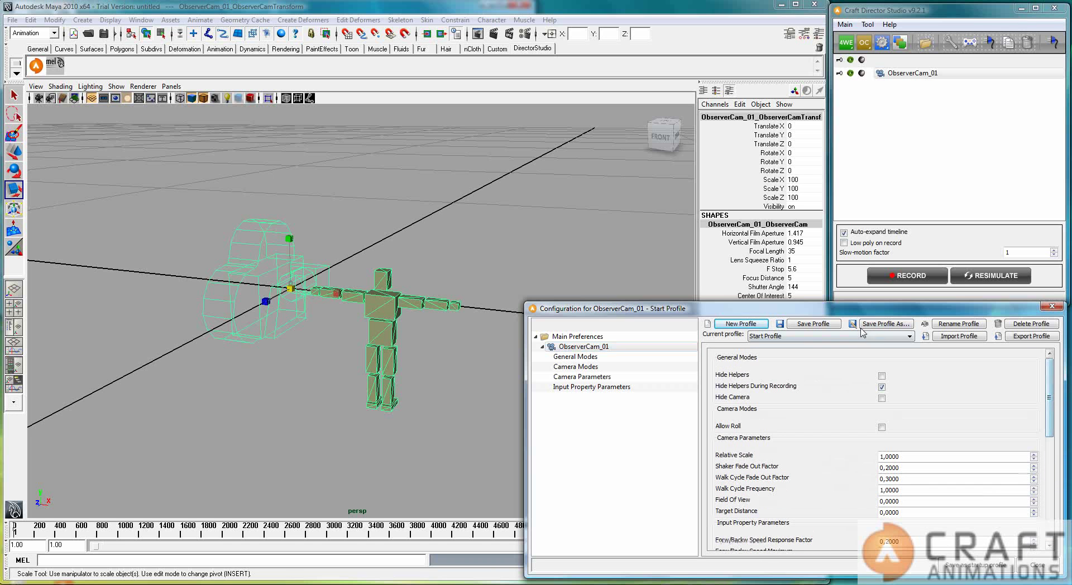
{"action": "left_click_drag", "start_coordinate": [827, 312], "coordinate": [544, 149]}
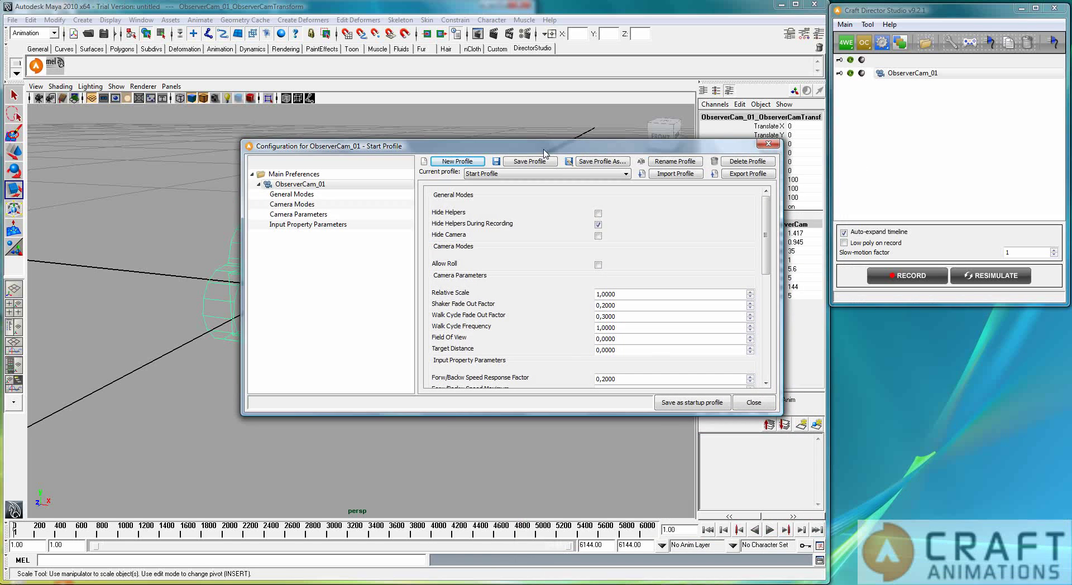
{"action": "left_click_drag", "start_coordinate": [766, 229], "coordinate": [774, 300]}
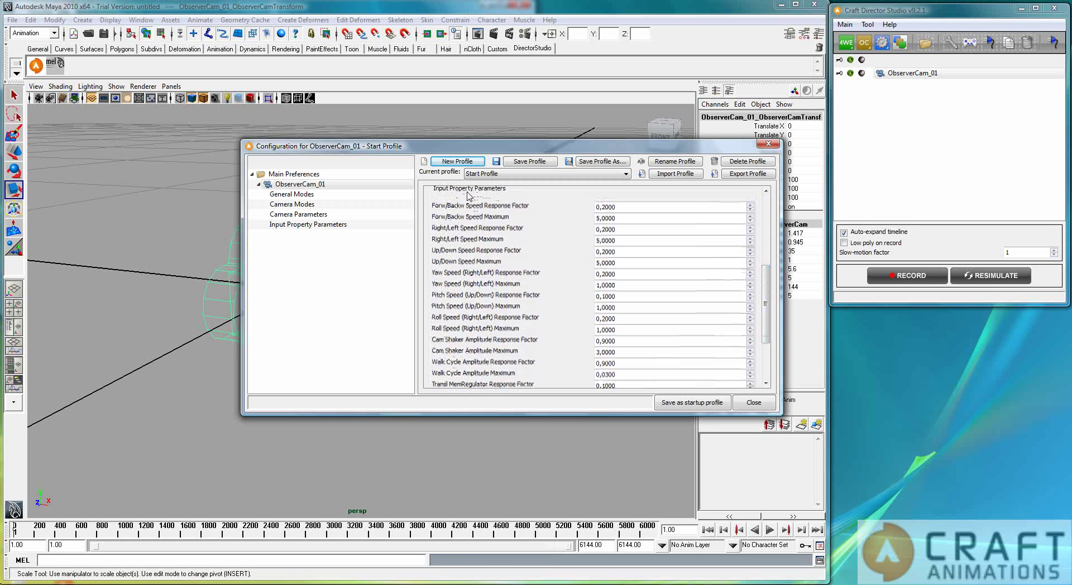
{"action": "left_click_drag", "start_coordinate": [766, 311], "coordinate": [767, 231]}
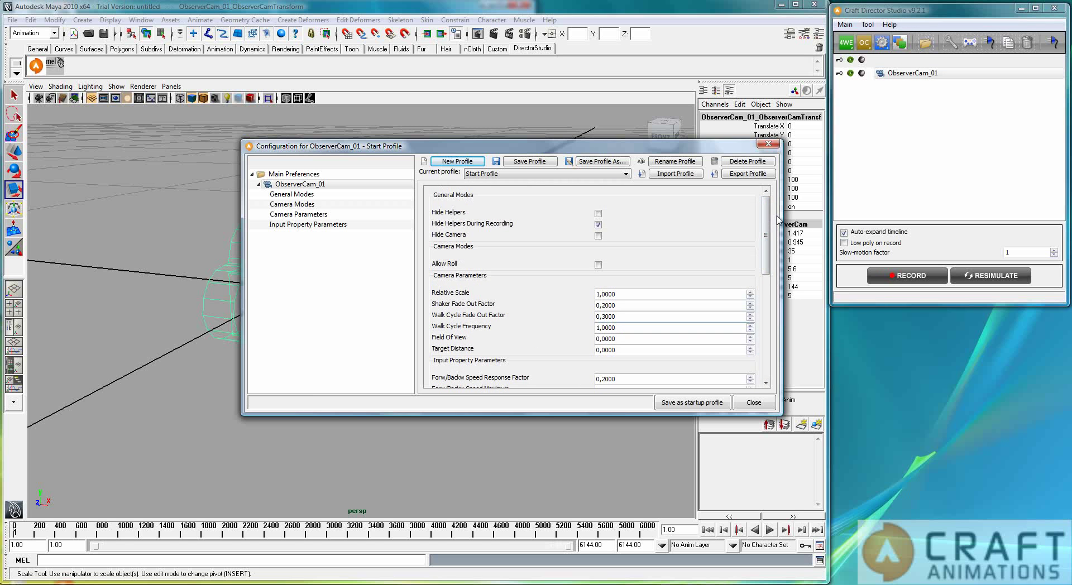
{"action": "left_click_drag", "start_coordinate": [768, 232], "coordinate": [768, 291]}
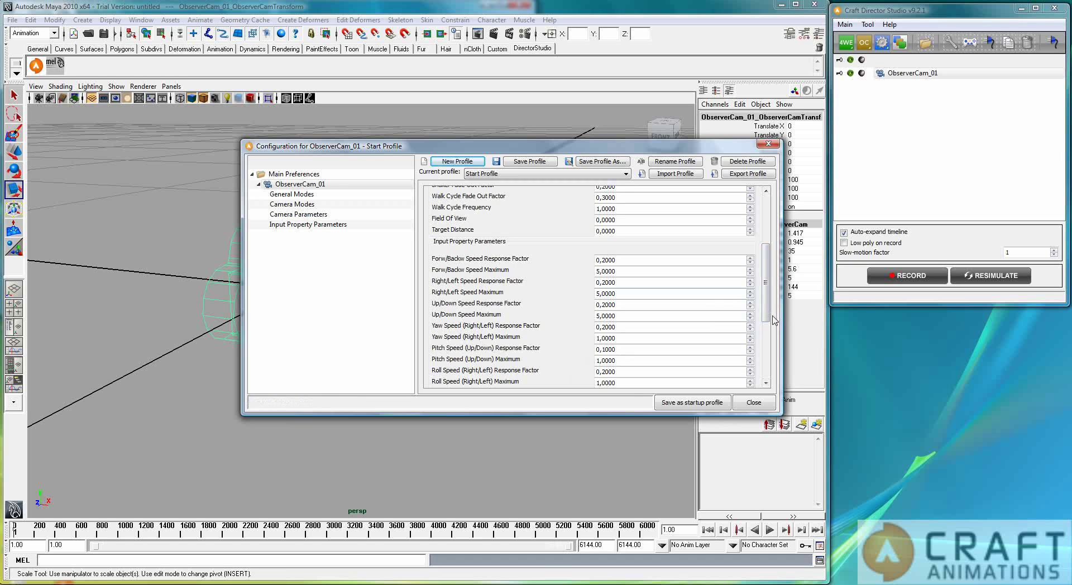
{"action": "left_click_drag", "start_coordinate": [769, 294], "coordinate": [769, 246]}
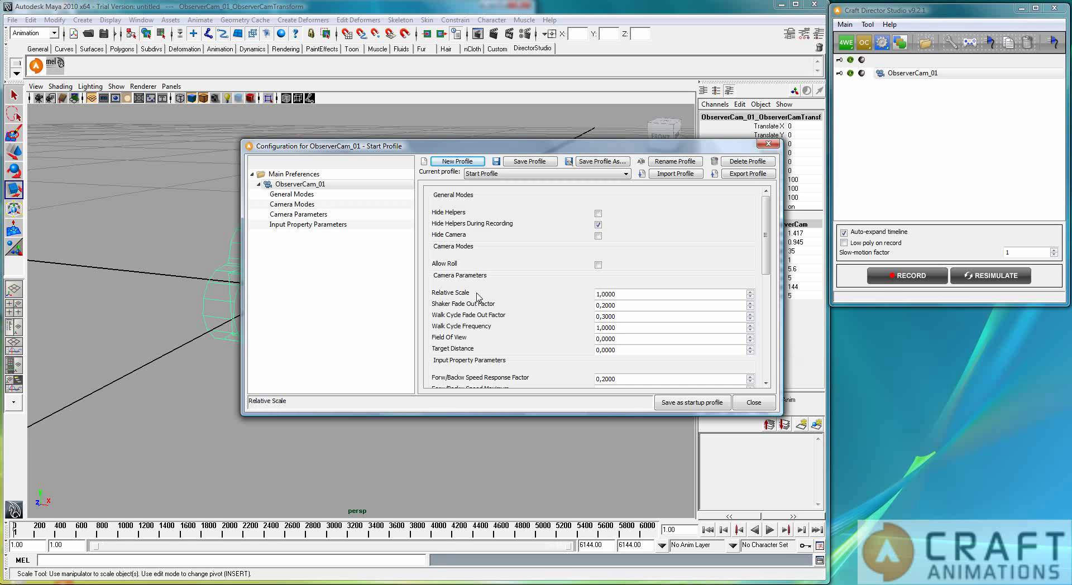
{"action": "left_click_drag", "start_coordinate": [564, 146], "coordinate": [708, 124]}
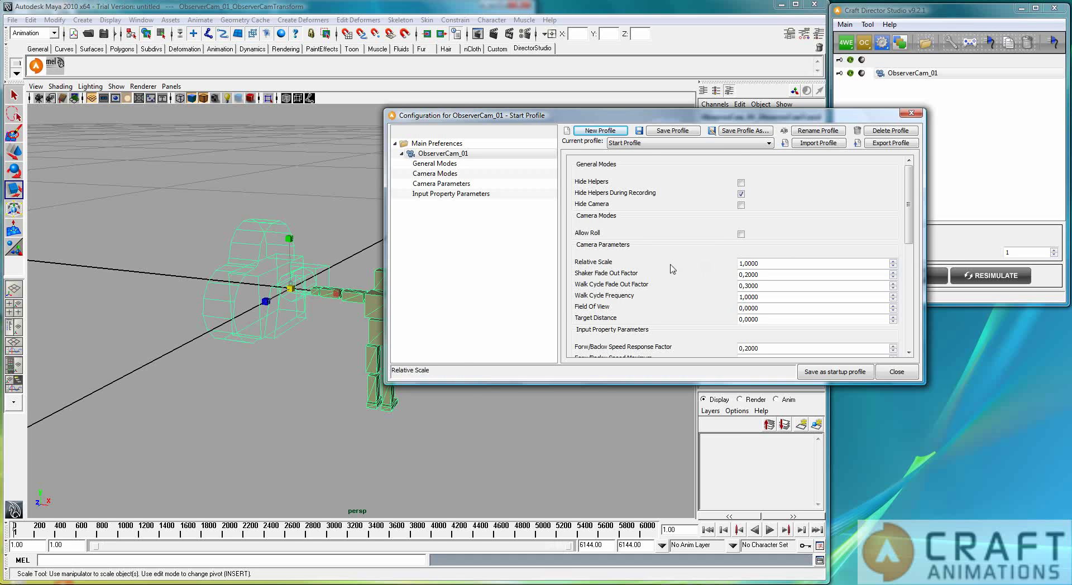
{"action": "scroll", "coordinate": [673, 269], "scroll_direction": "down", "scroll_amount": 2}
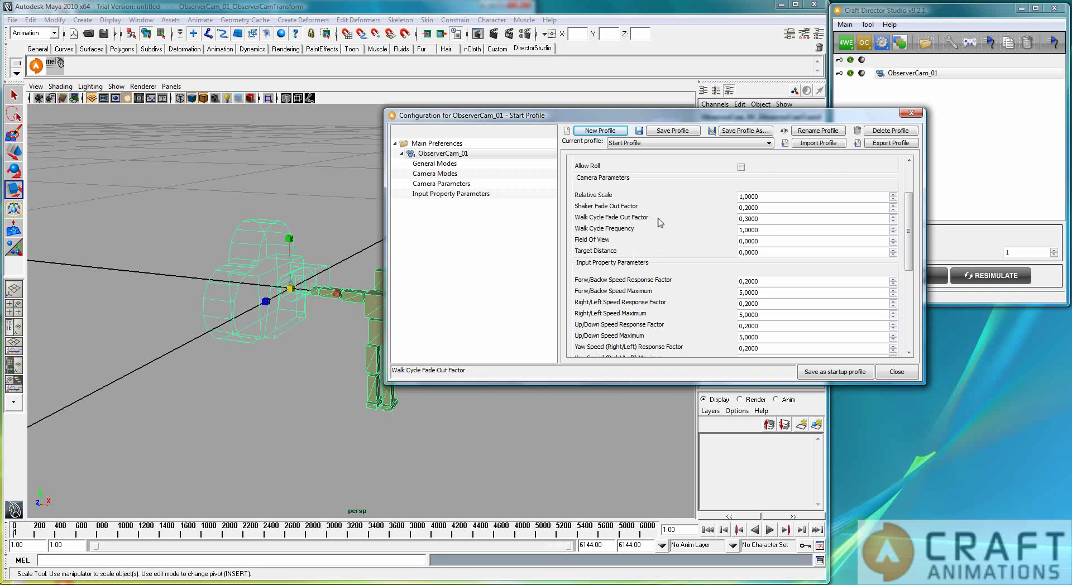
Show ObserverCam_01's Input Property Parameters page with the dialog moved to the lower right
{"action": "scroll", "coordinate": [672, 256], "scroll_direction": "down", "scroll_amount": 4}
{"action": "scroll", "coordinate": [672, 257], "scroll_direction": "up", "scroll_amount": 2}
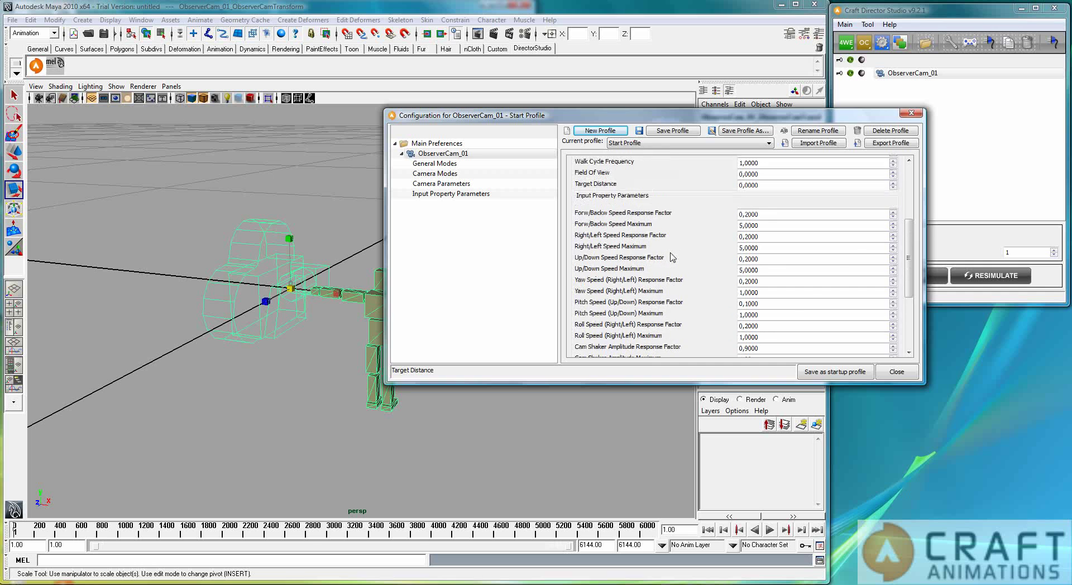
{"action": "scroll", "coordinate": [672, 257], "scroll_direction": "down", "scroll_amount": 1}
{"action": "left_click", "coordinate": [782, 181]}
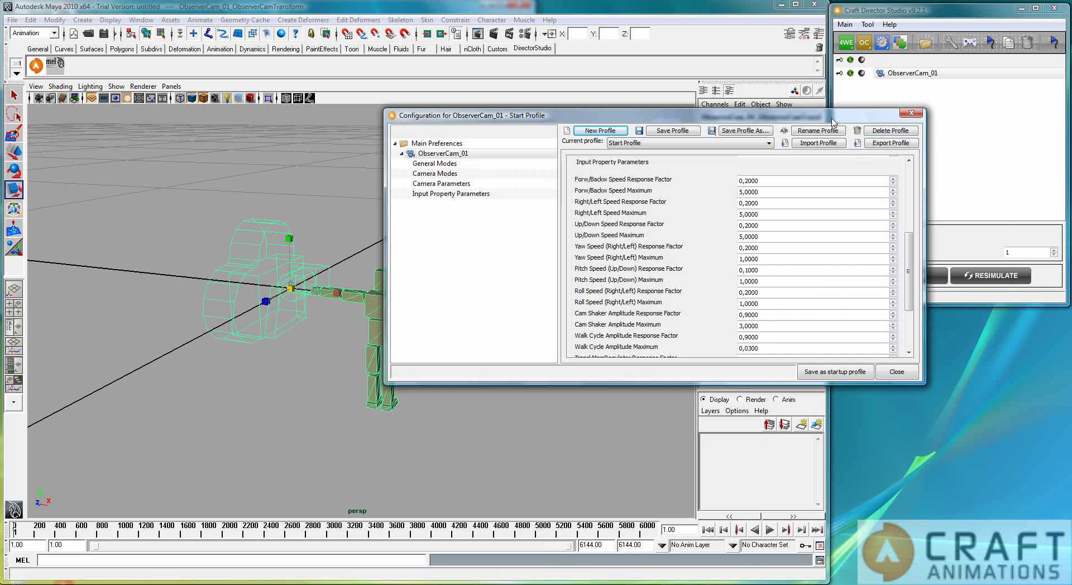
{"action": "left_click_drag", "start_coordinate": [832, 122], "coordinate": [979, 320]}
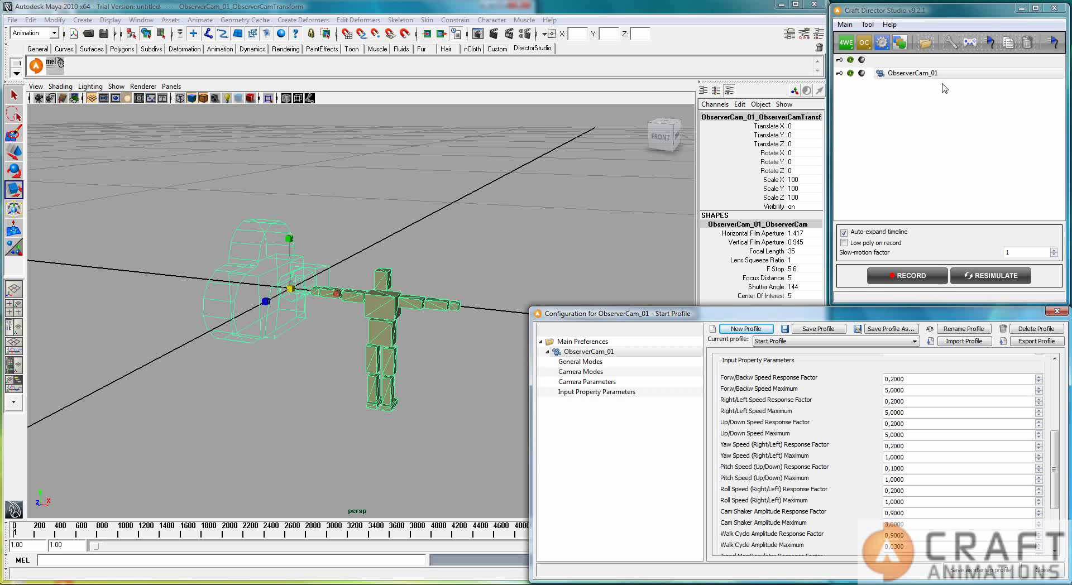
{"action": "left_click", "coordinate": [839, 73]}
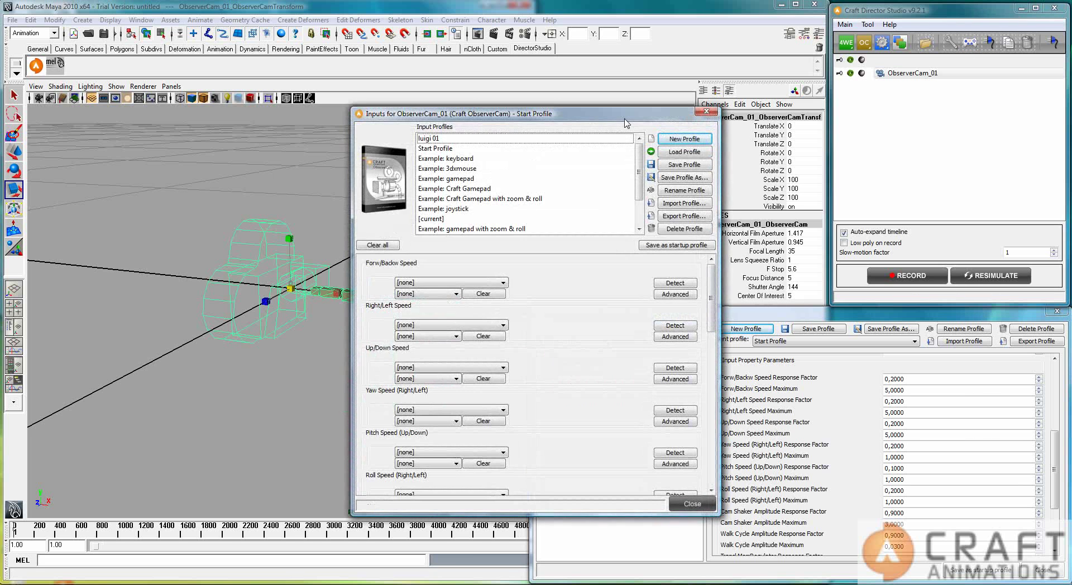
{"action": "left_click_drag", "start_coordinate": [556, 115], "coordinate": [742, 66]}
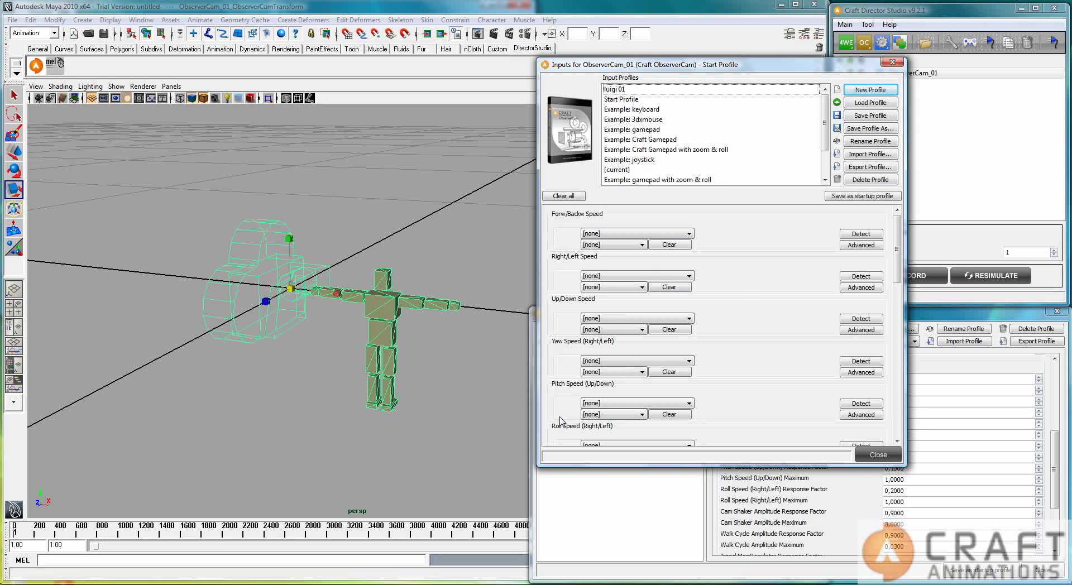
{"action": "scroll", "coordinate": [561, 421], "scroll_direction": "down", "scroll_amount": 3}
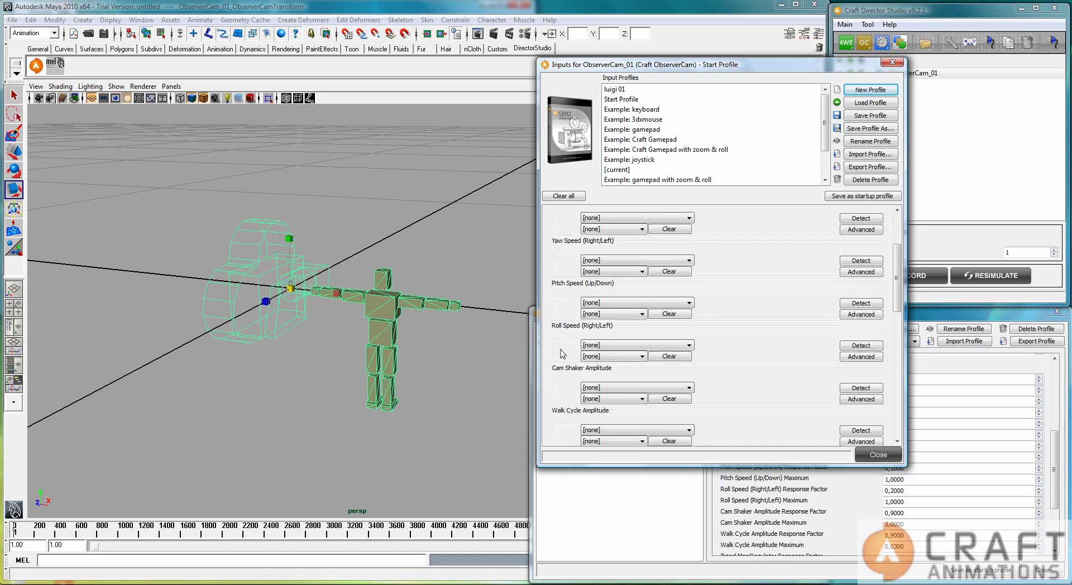
{"action": "scroll", "coordinate": [773, 313], "scroll_direction": "up", "scroll_amount": 3}
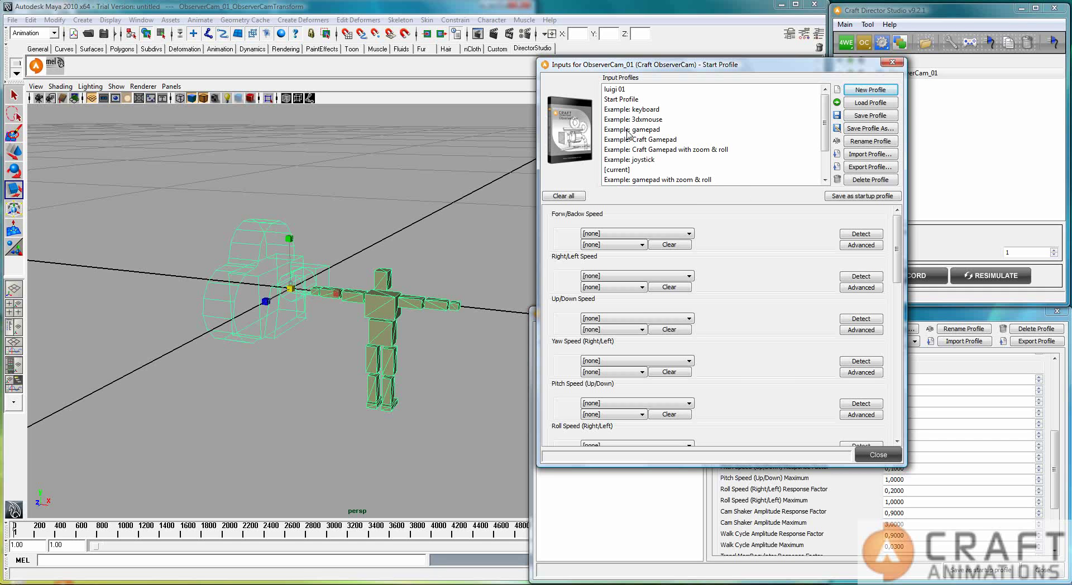
{"action": "double_click", "coordinate": [627, 130]}
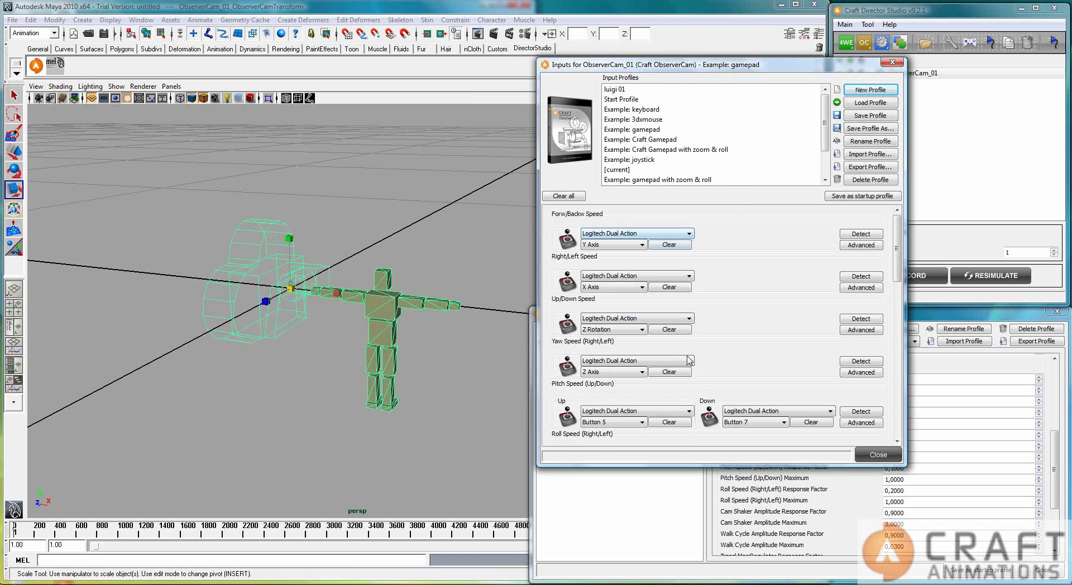
{"action": "scroll", "coordinate": [761, 346], "scroll_direction": "down", "scroll_amount": 2}
{"action": "scroll", "coordinate": [759, 392], "scroll_direction": "down", "scroll_amount": 2}
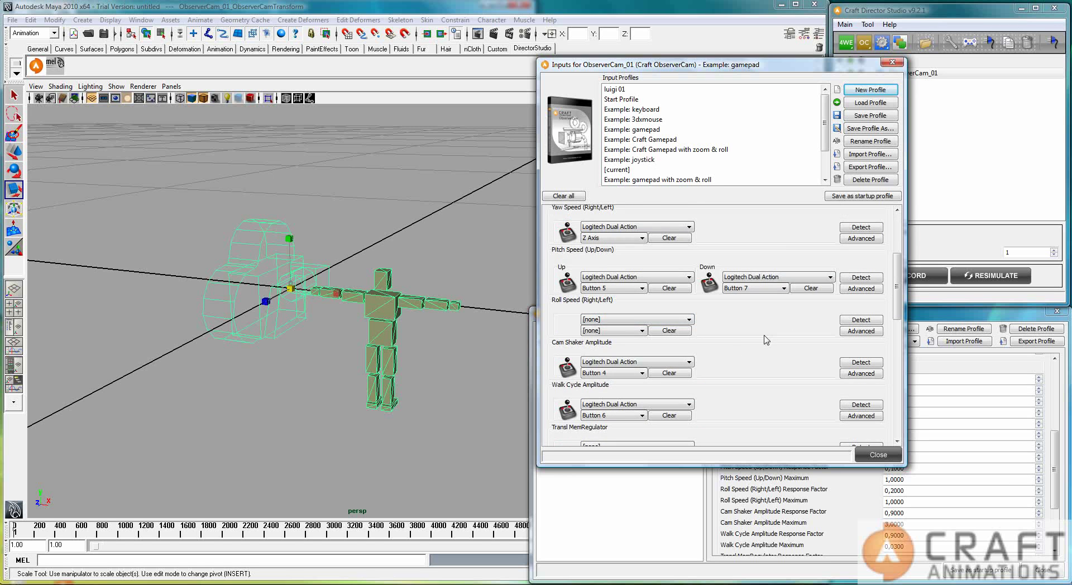
{"action": "scroll", "coordinate": [740, 346], "scroll_direction": "down", "scroll_amount": 2}
{"action": "scroll", "coordinate": [740, 346], "scroll_direction": "down", "scroll_amount": 1}
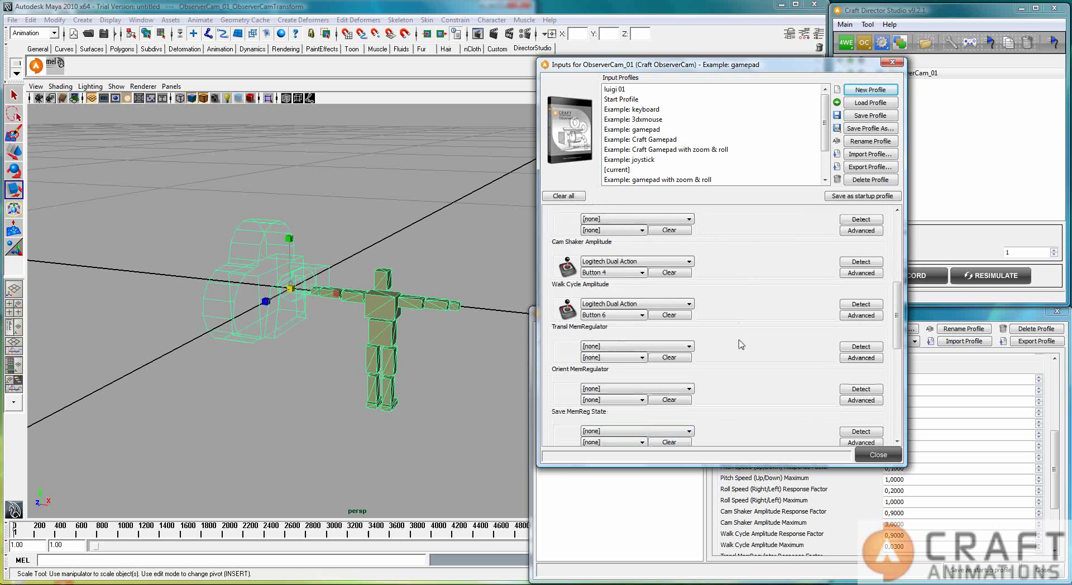
{"action": "scroll", "coordinate": [742, 345], "scroll_direction": "up", "scroll_amount": 1}
{"action": "scroll", "coordinate": [737, 338], "scroll_direction": "down", "scroll_amount": 1}
{"action": "scroll", "coordinate": [715, 339], "scroll_direction": "up", "scroll_amount": 3}
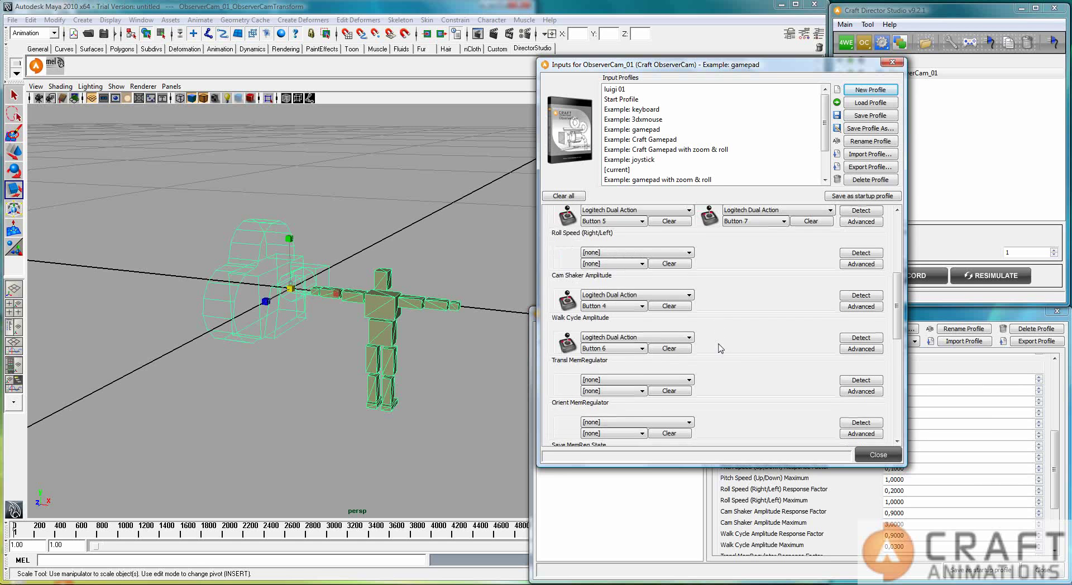
{"action": "scroll", "coordinate": [719, 348], "scroll_direction": "down", "scroll_amount": 2}
{"action": "scroll", "coordinate": [579, 291], "scroll_direction": "down", "scroll_amount": 1}
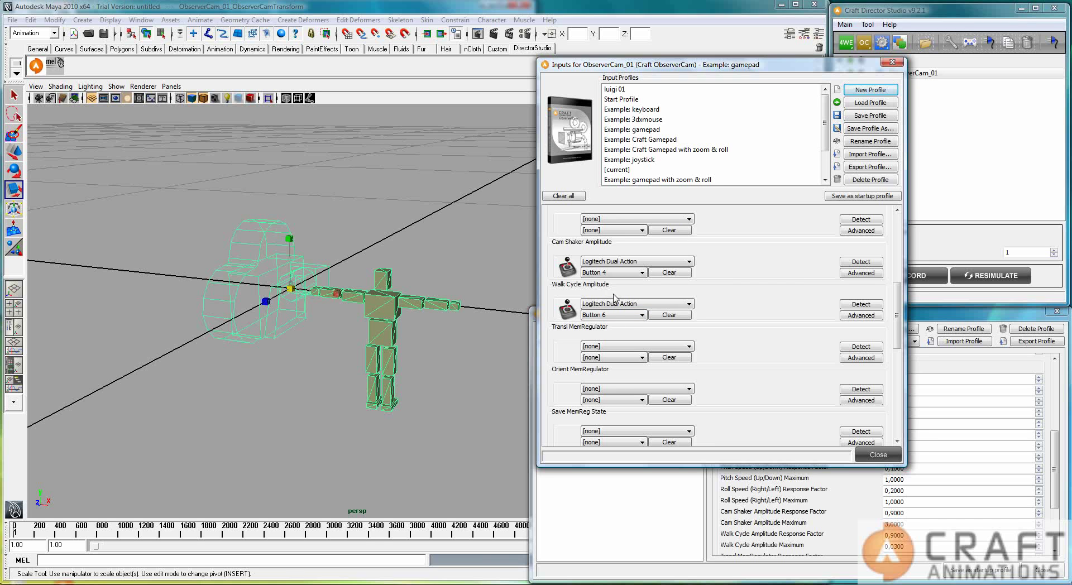
{"action": "scroll", "coordinate": [567, 338], "scroll_direction": "down", "scroll_amount": 1}
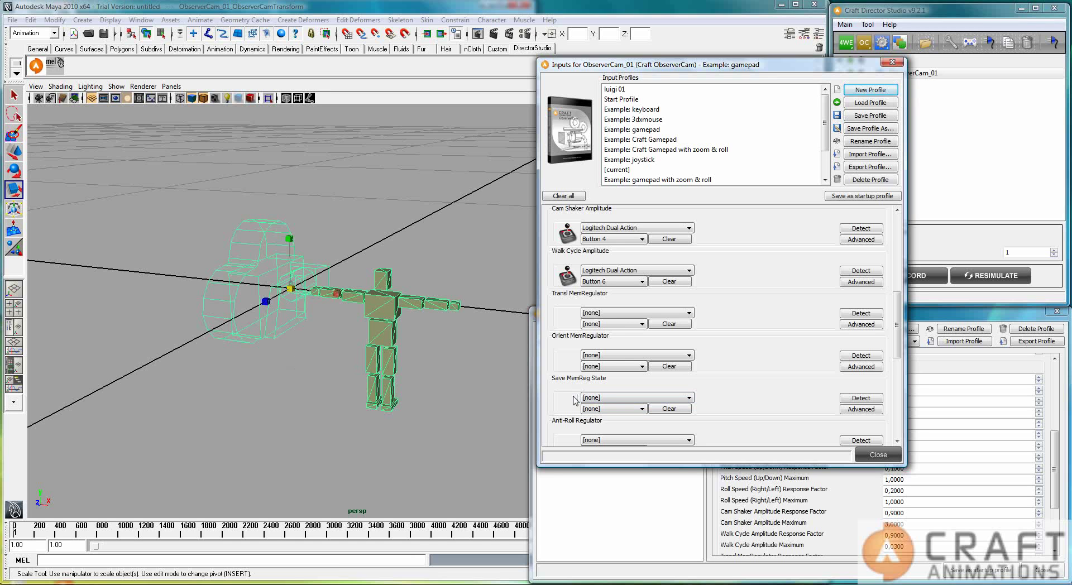
{"action": "scroll", "coordinate": [575, 400], "scroll_direction": "down", "scroll_amount": 2}
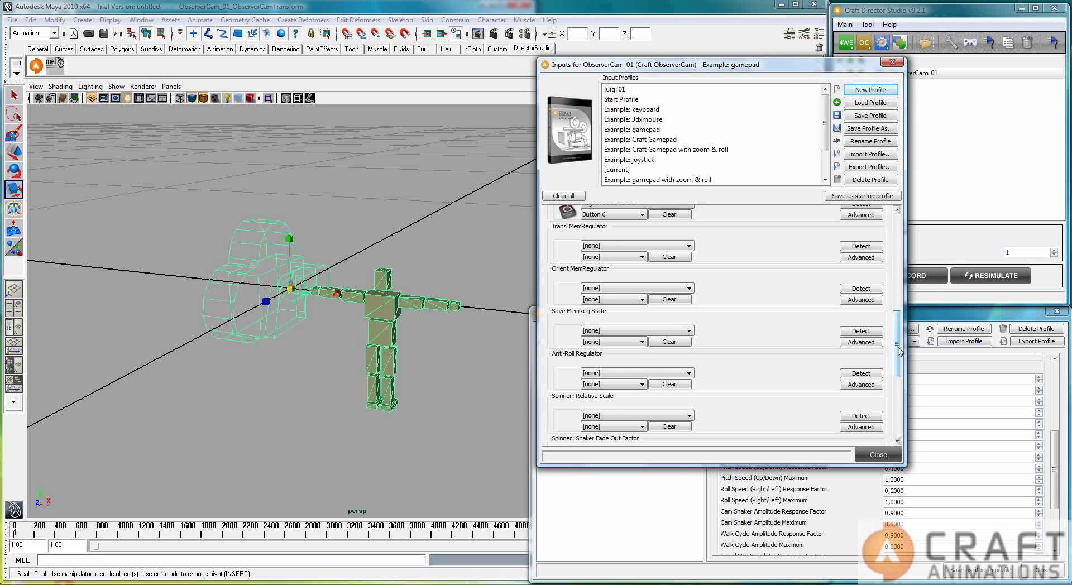
{"action": "scroll", "coordinate": [893, 365], "scroll_direction": "up", "scroll_amount": 3}
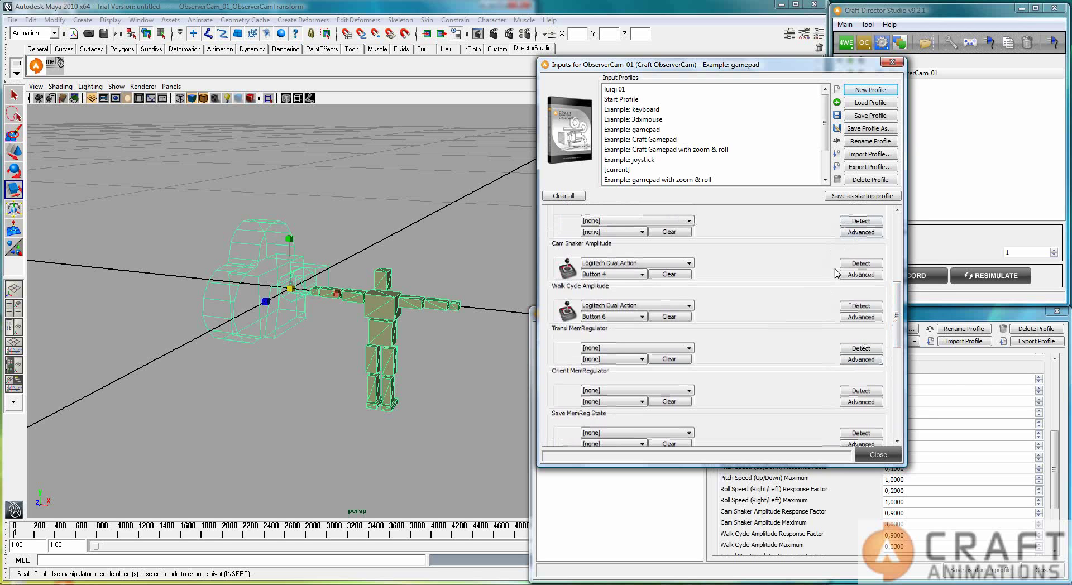
Start recording a live gamepad flight of ObserverCam_01
{"action": "left_click", "coordinate": [932, 282]}
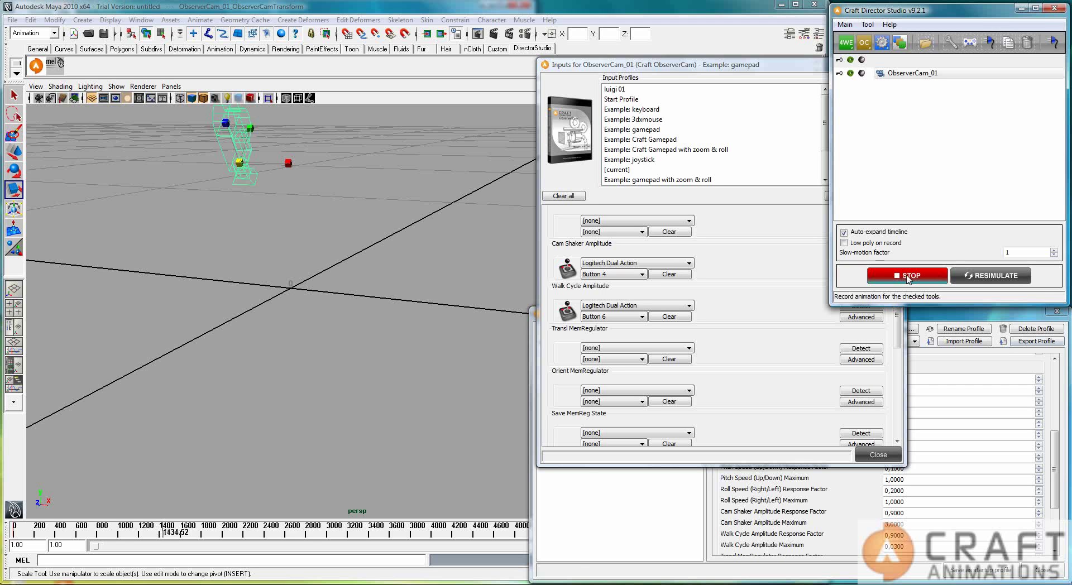
Tick Allow Roll under General Modes in ObserverCam_01's configuration
{"action": "left_click", "coordinate": [984, 368]}
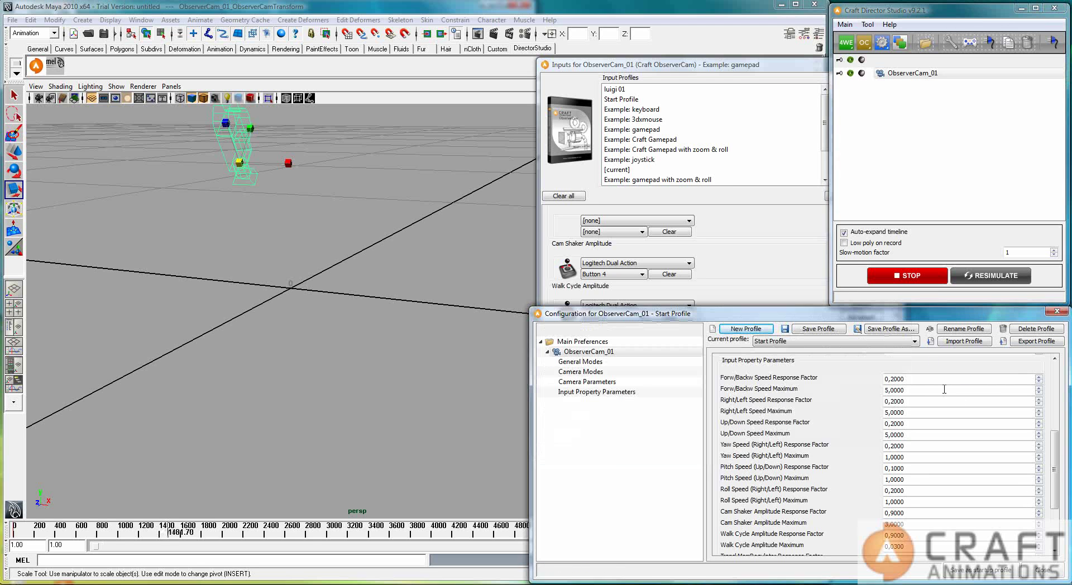
{"action": "scroll", "coordinate": [999, 385], "scroll_direction": "up", "scroll_amount": 10}
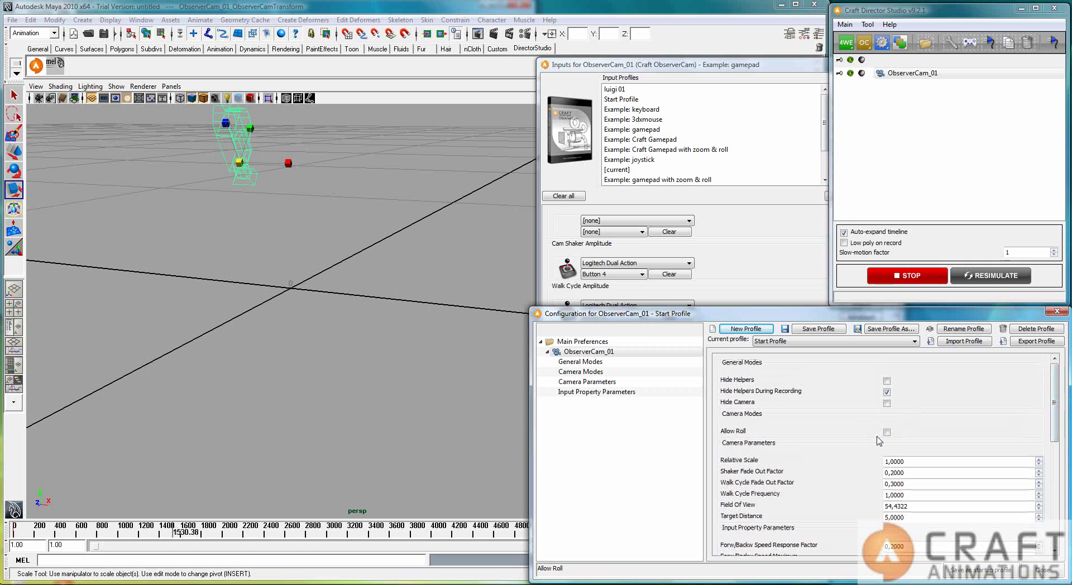
{"action": "left_click", "coordinate": [887, 433]}
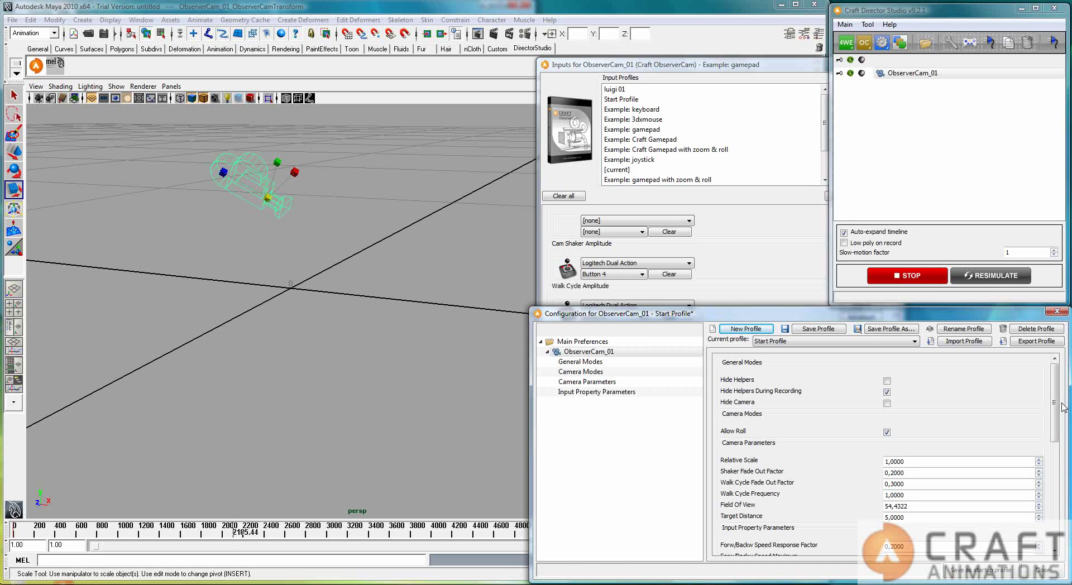
Bind Anti-Roll Regulator to gamepad Button 0, then stop the recording
{"action": "left_click", "coordinate": [762, 282]}
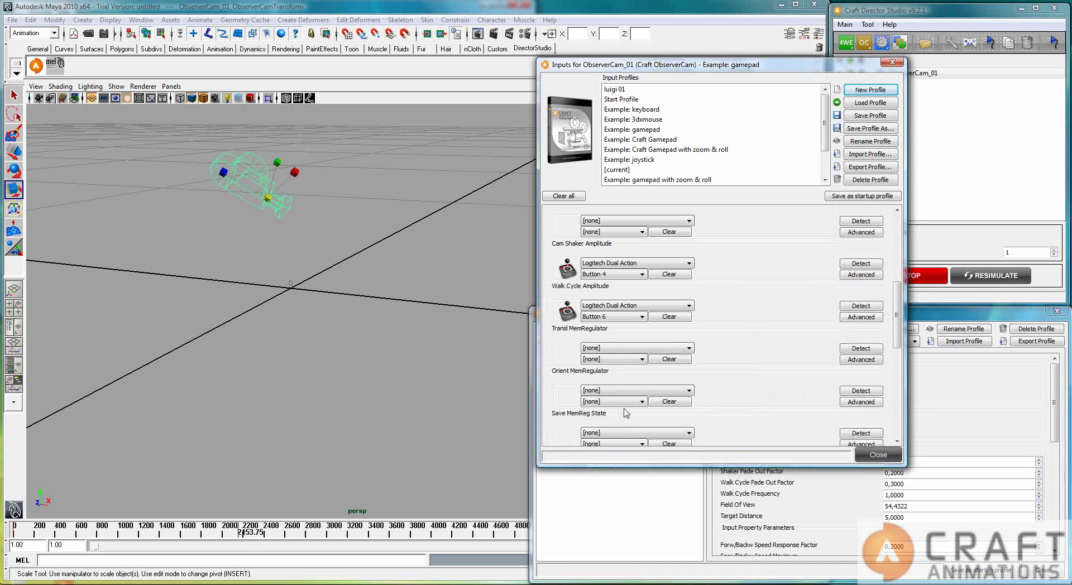
{"action": "scroll", "coordinate": [550, 425], "scroll_direction": "down", "scroll_amount": 1}
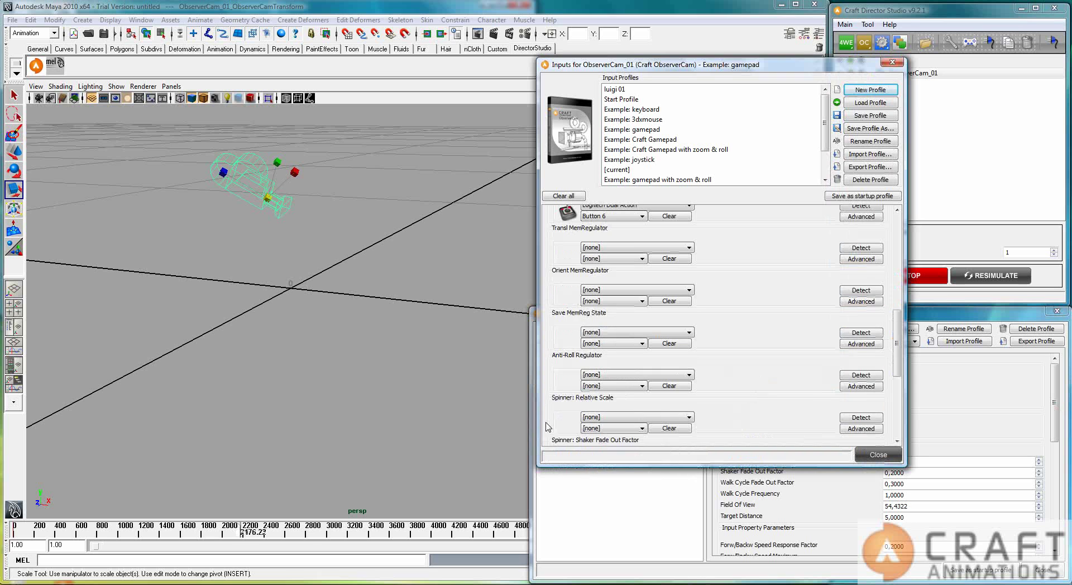
{"action": "left_click", "coordinate": [634, 375]}
{"action": "left_click", "coordinate": [614, 385]}
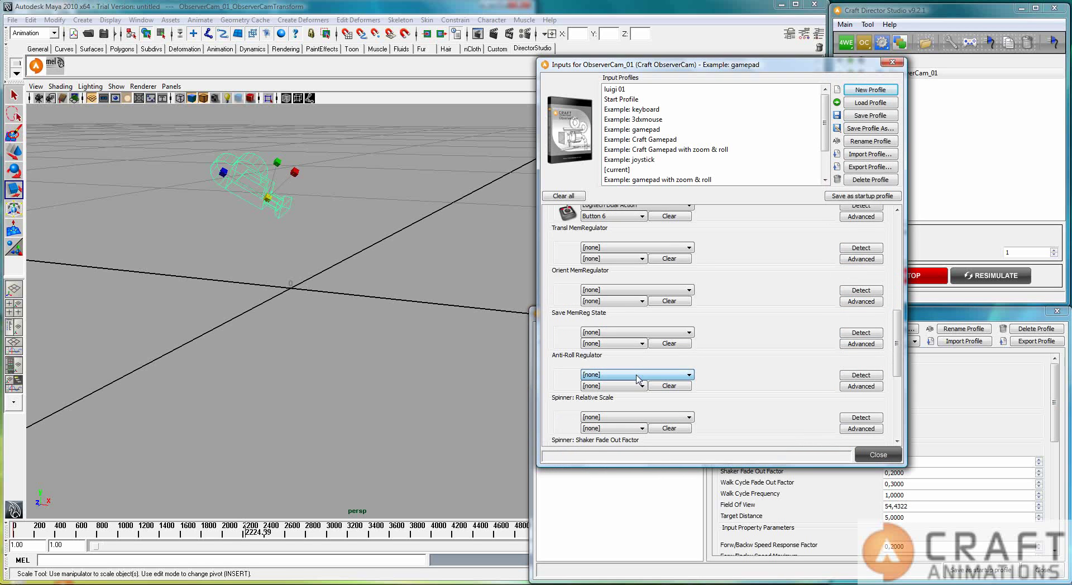
{"action": "left_click", "coordinate": [870, 376]}
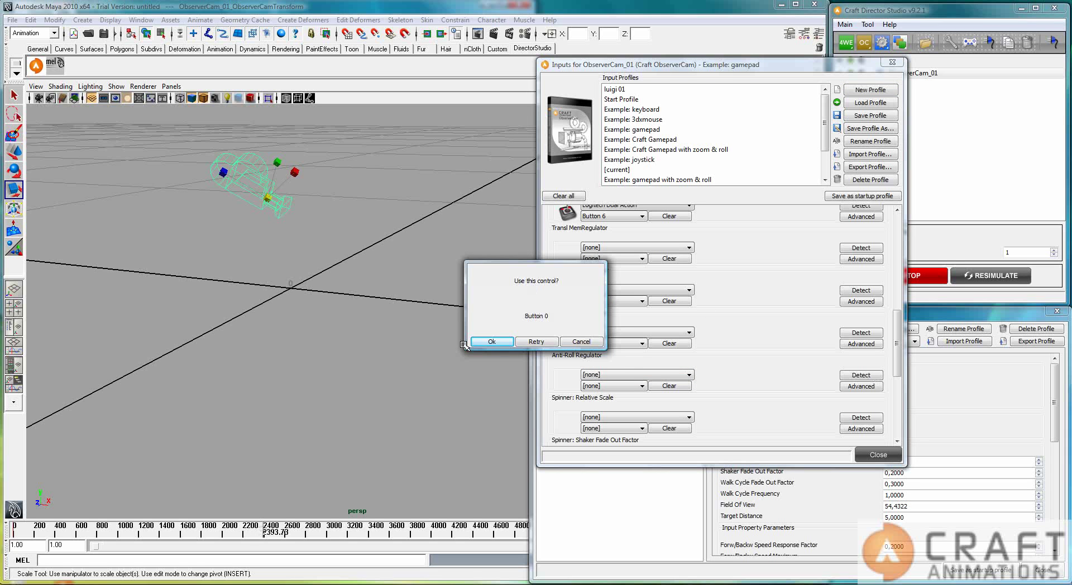
{"action": "left_click", "coordinate": [484, 342]}
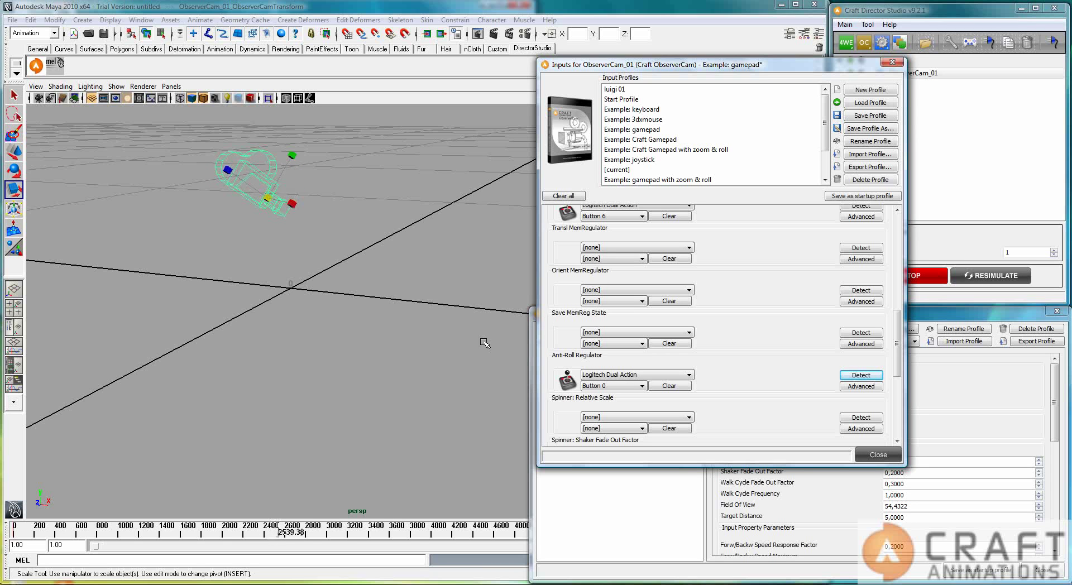
{"action": "left_click", "coordinate": [924, 275]}
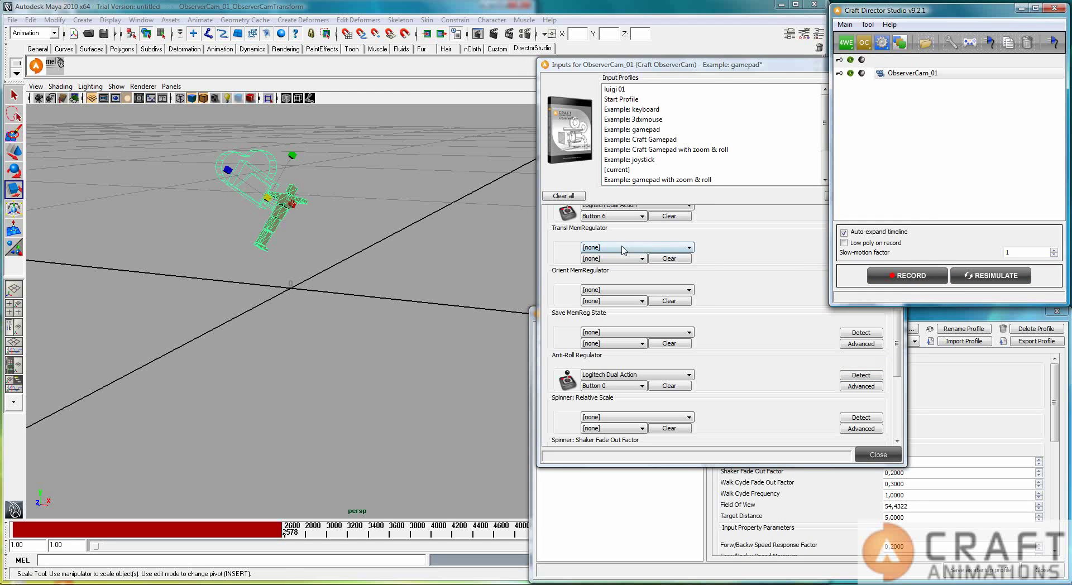
Bind both Transl MemRegulator and Orient MemRegulator to gamepad Button 1
{"action": "left_click", "coordinate": [806, 265]}
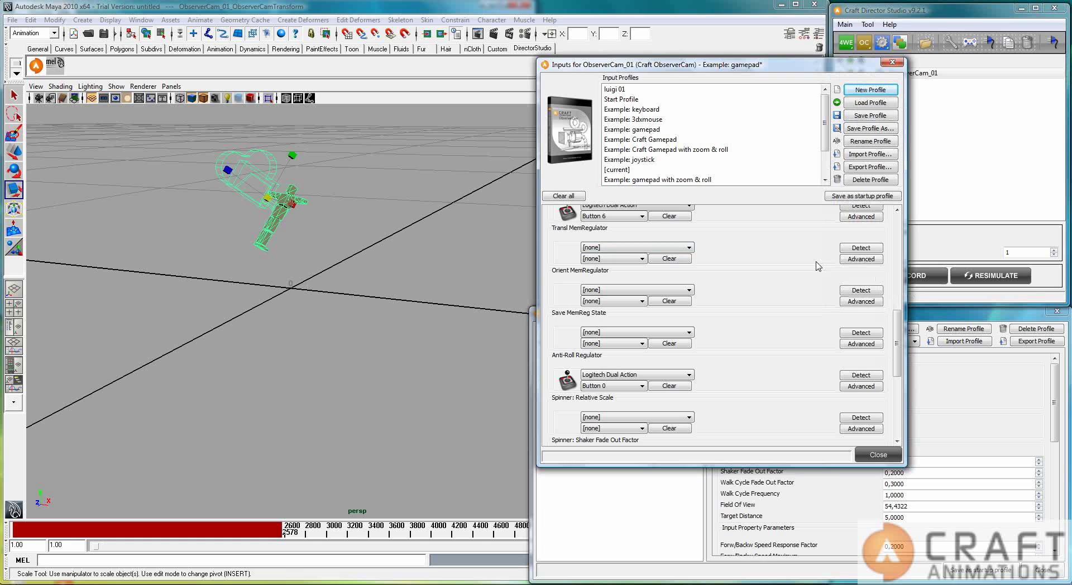
{"action": "left_click", "coordinate": [874, 251]}
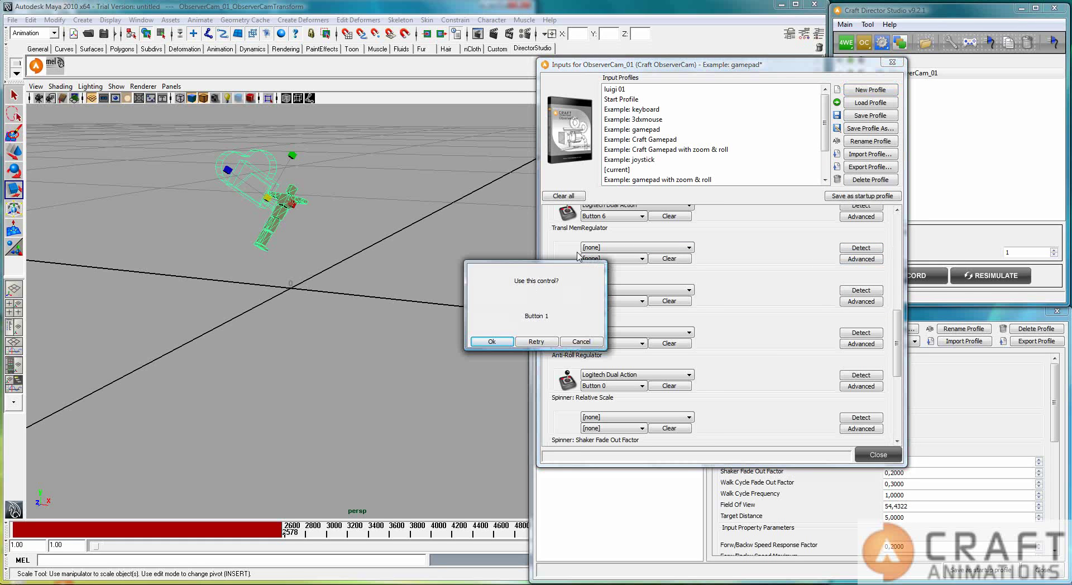
{"action": "left_click", "coordinate": [491, 341]}
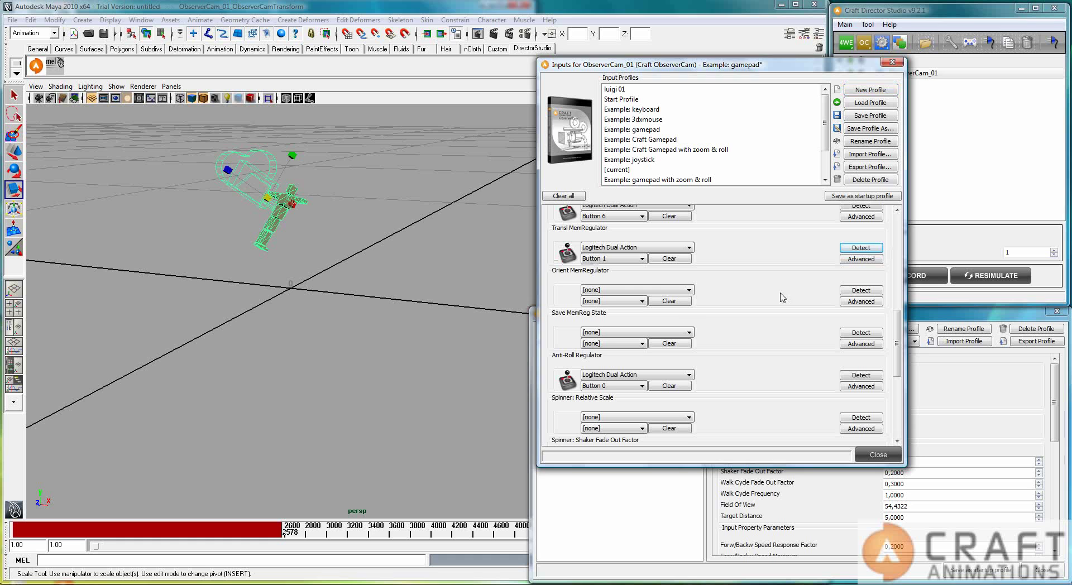
{"action": "left_click", "coordinate": [871, 292]}
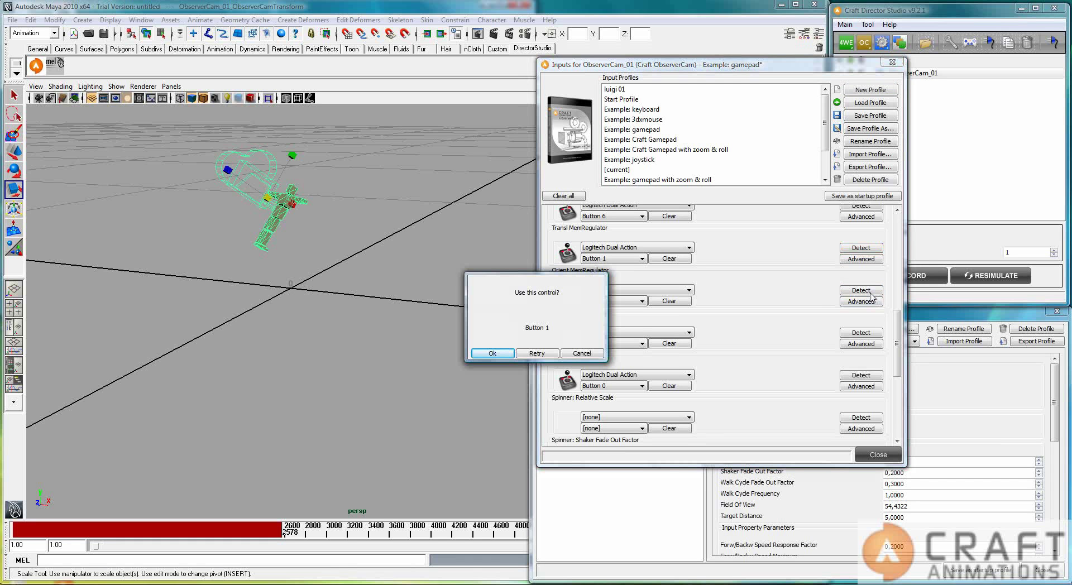
{"action": "left_click", "coordinate": [492, 353]}
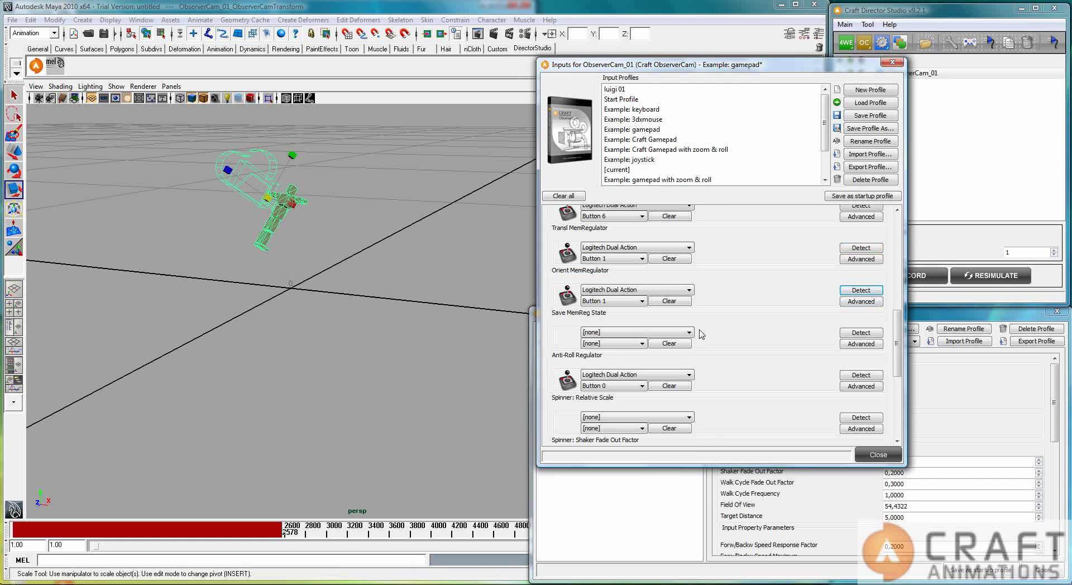
Bind Save MemReg State to gamepad Button 2 and start a new recording
{"action": "left_click", "coordinate": [867, 335]}
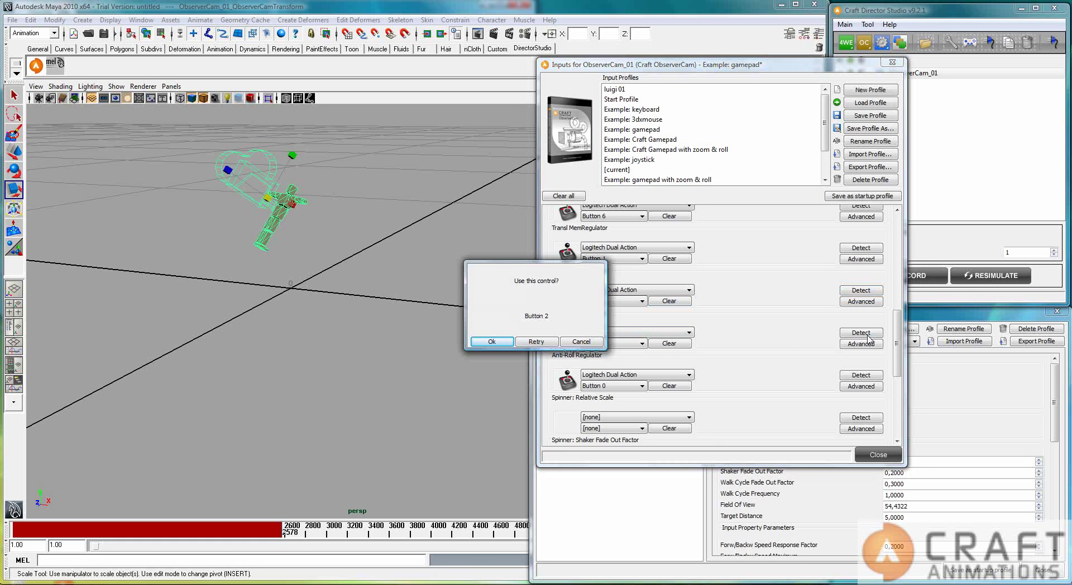
{"action": "left_click", "coordinate": [494, 341]}
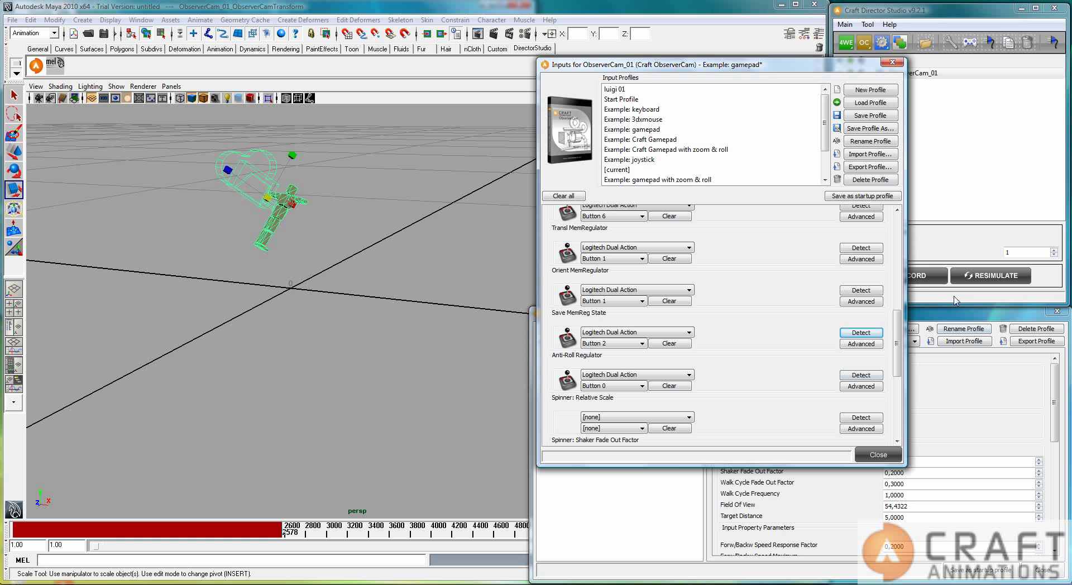
{"action": "left_click", "coordinate": [924, 277]}
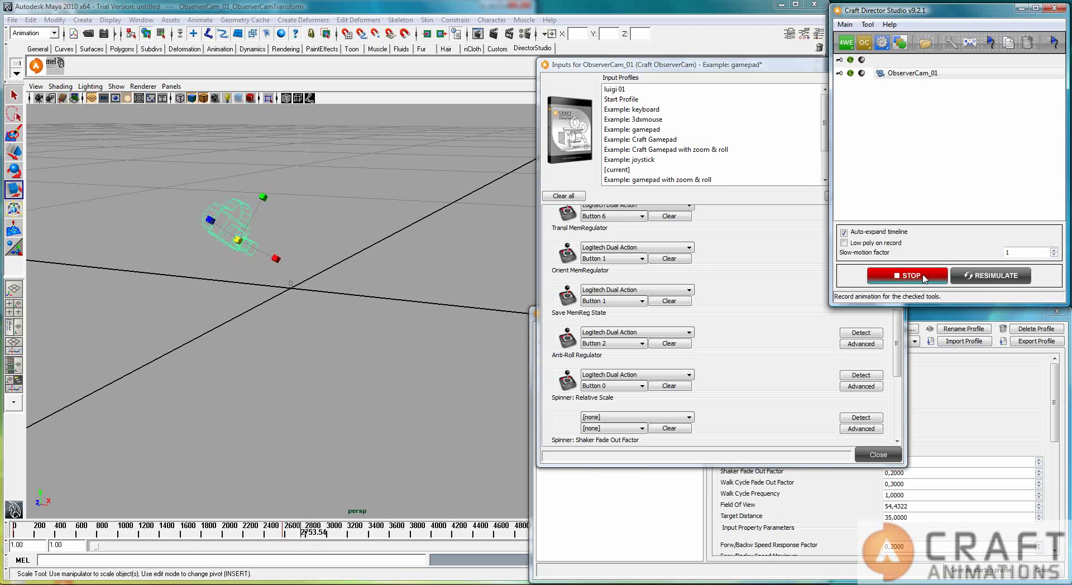
Stop the take, scrub back to about frame 1012, and record a fresh flight
{"action": "left_click", "coordinate": [923, 277]}
{"action": "left_click_drag", "start_coordinate": [320, 530], "coordinate": [108, 537]}
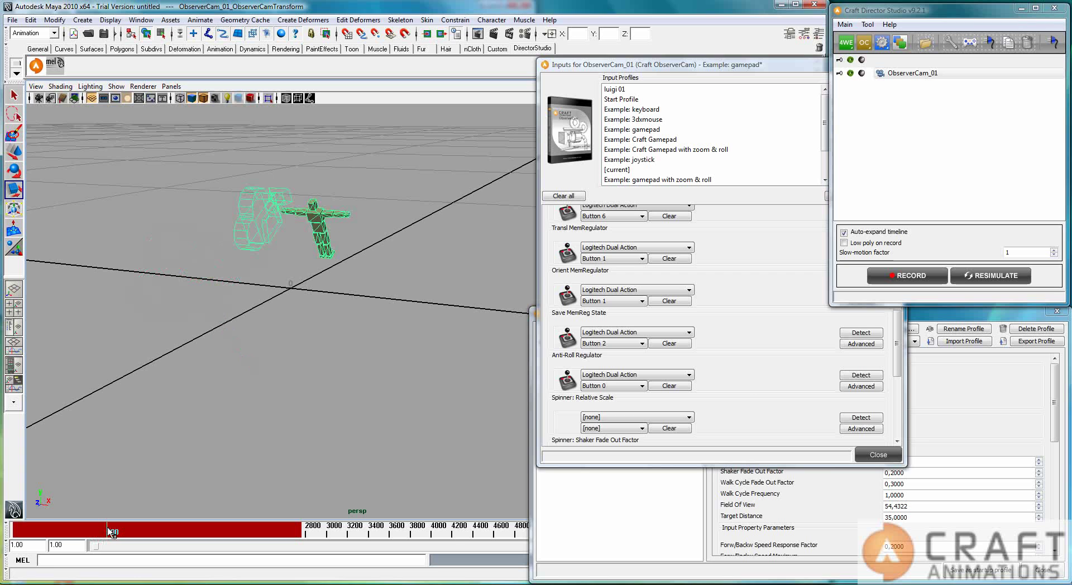
{"action": "left_click", "coordinate": [1007, 373]}
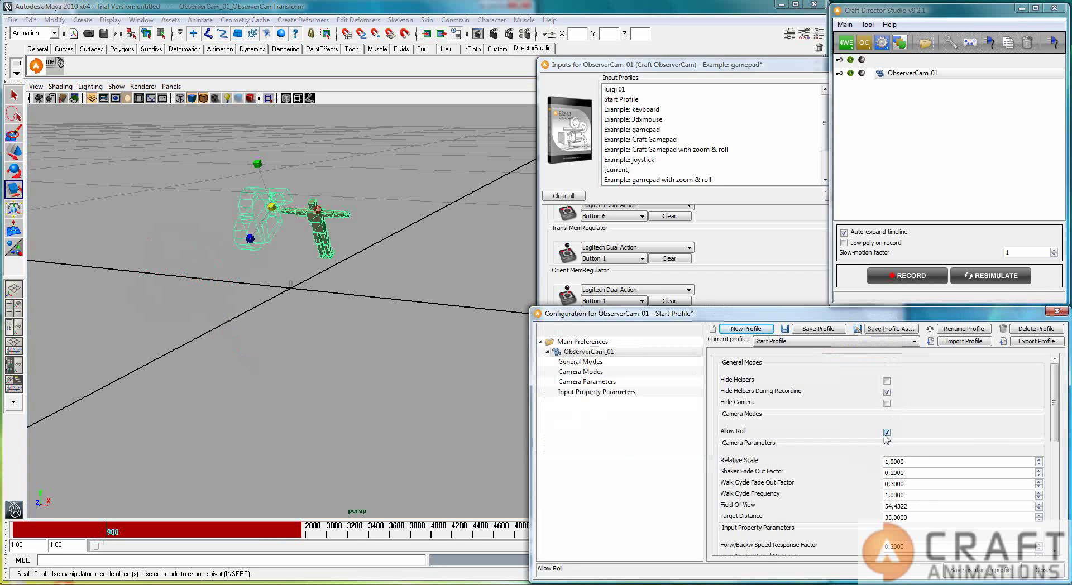
{"action": "left_click", "coordinate": [913, 281]}
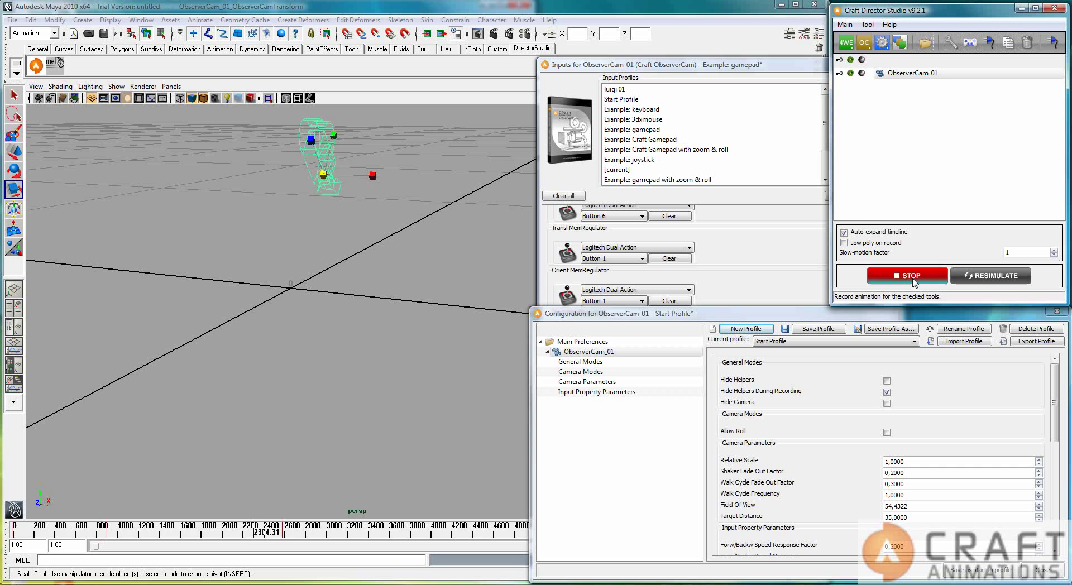
Stop the recording and open the File > Recent Files list
{"action": "left_click", "coordinate": [913, 276]}
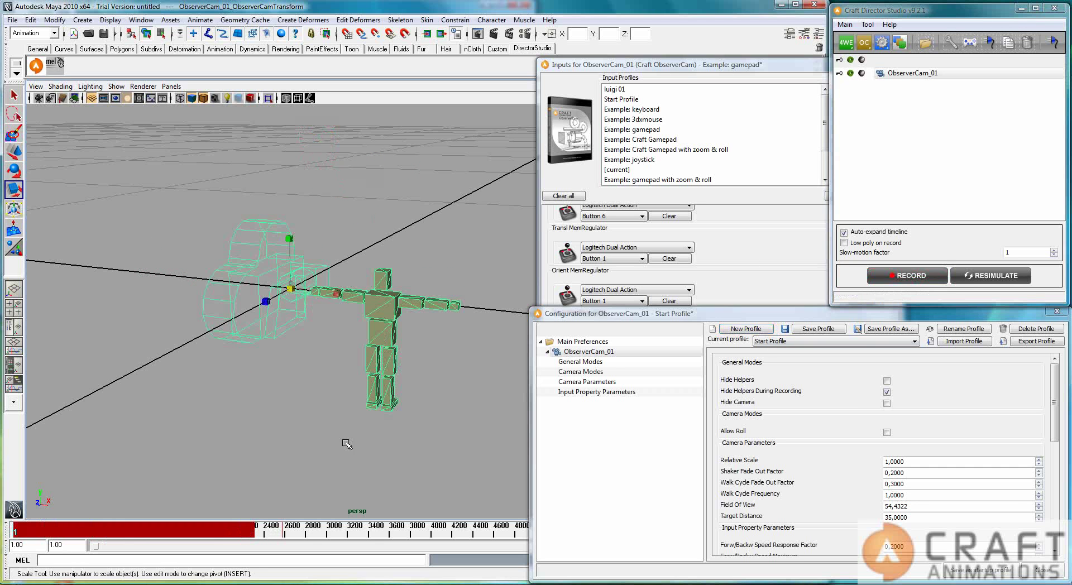
{"action": "left_click", "coordinate": [781, 276]}
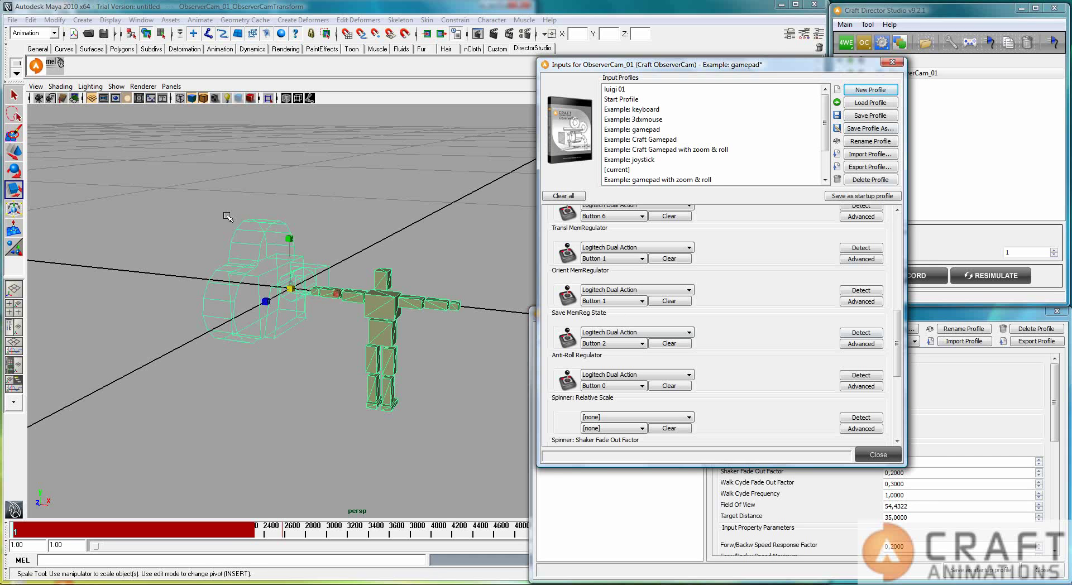
{"action": "left_click", "coordinate": [12, 20]}
Open 'basic stuff in a demo scene w car w obs and znf cam.mb' without saving the current scene
{"action": "mouse_move", "coordinate": [33, 236]}
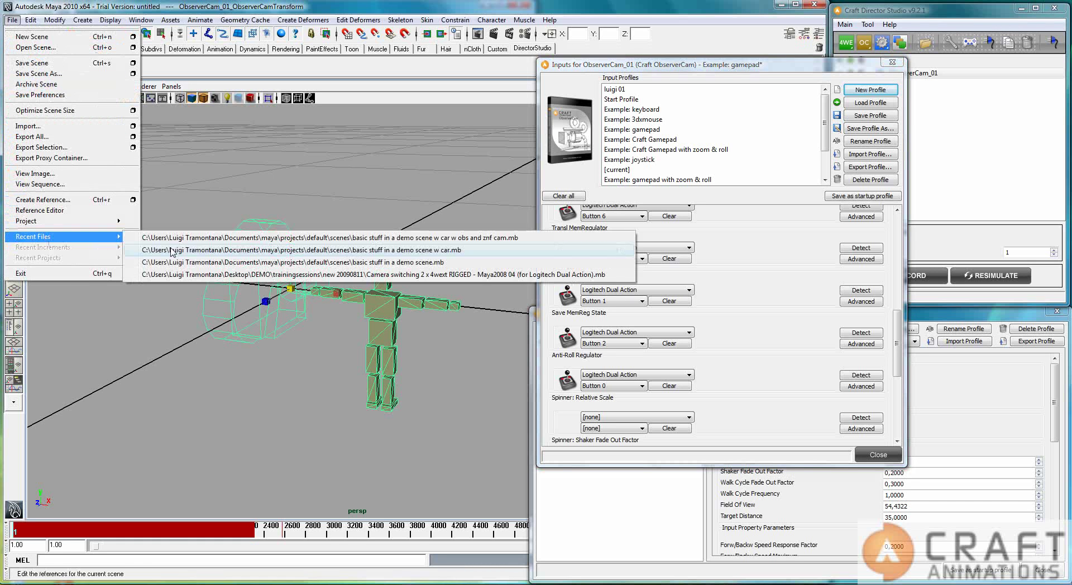
{"action": "left_click", "coordinate": [205, 239]}
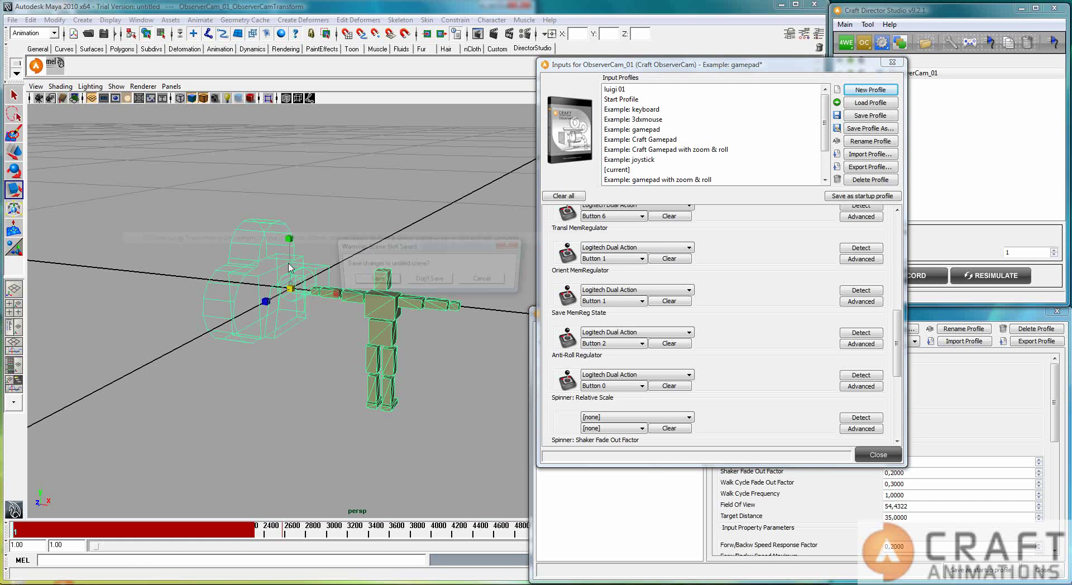
{"action": "left_click", "coordinate": [441, 283]}
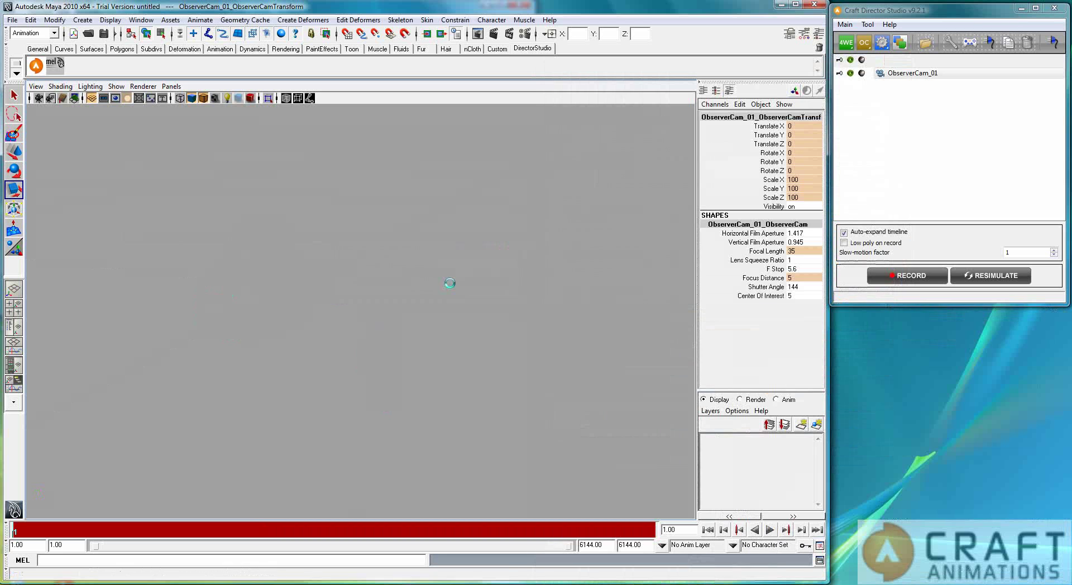